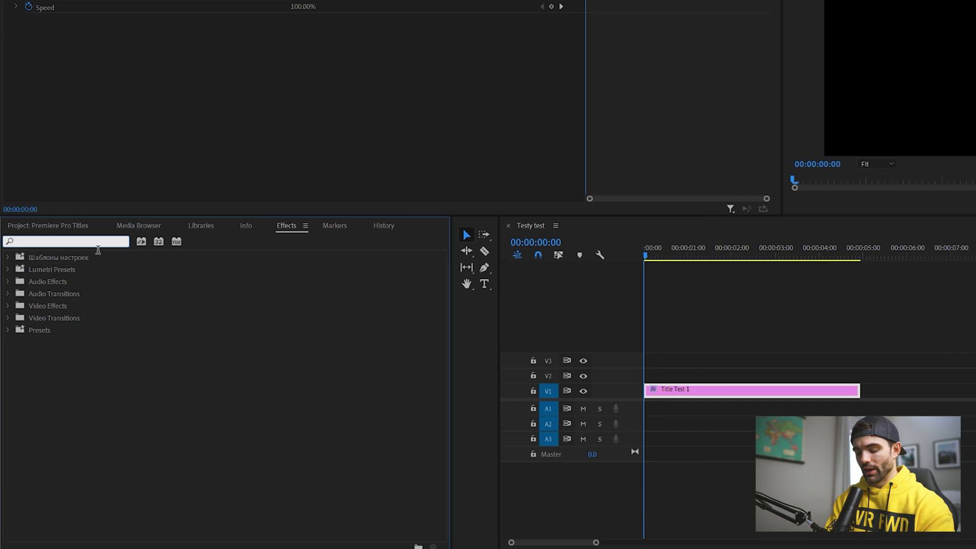
Step: Search the effects for Transform and apply it to the Title Test 1 clip
text(transform)
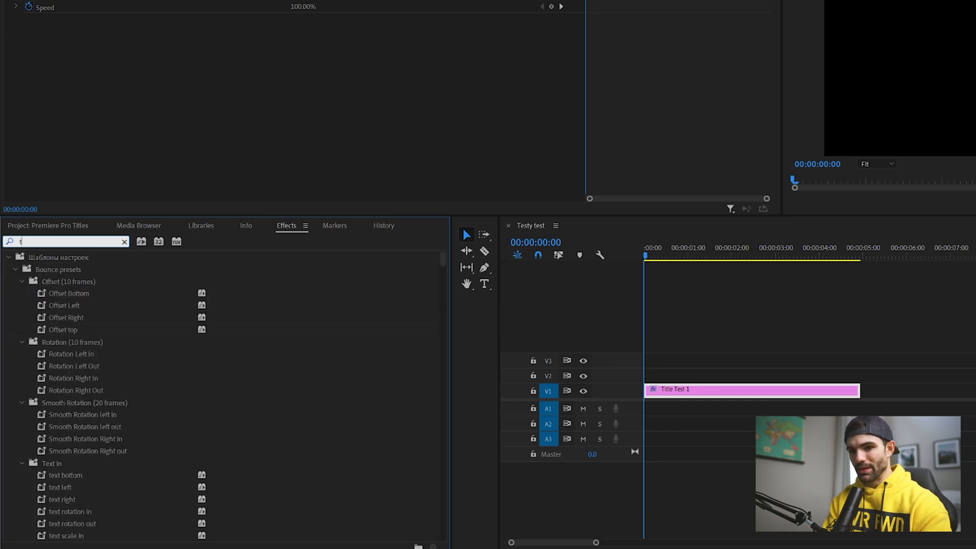
drag(74, 330, 706, 390)
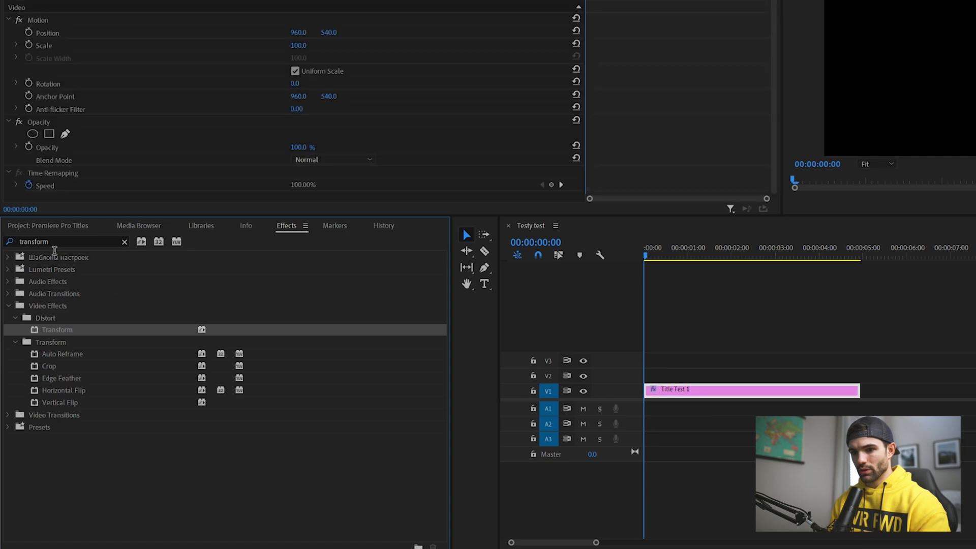
Step: Search the effects for Crop and apply it to the Title Test 1 clip
double_click(53, 243)
text(crop)
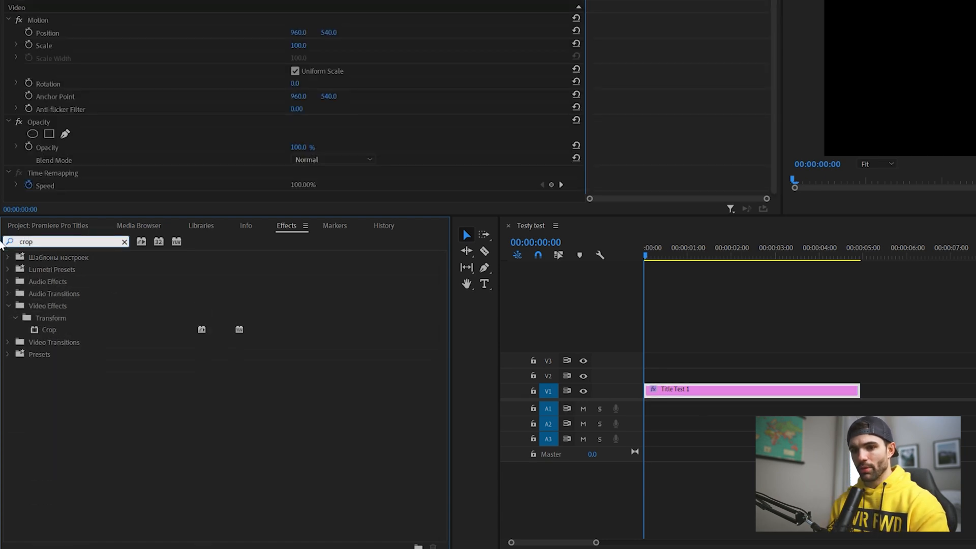
drag(47, 330, 690, 387)
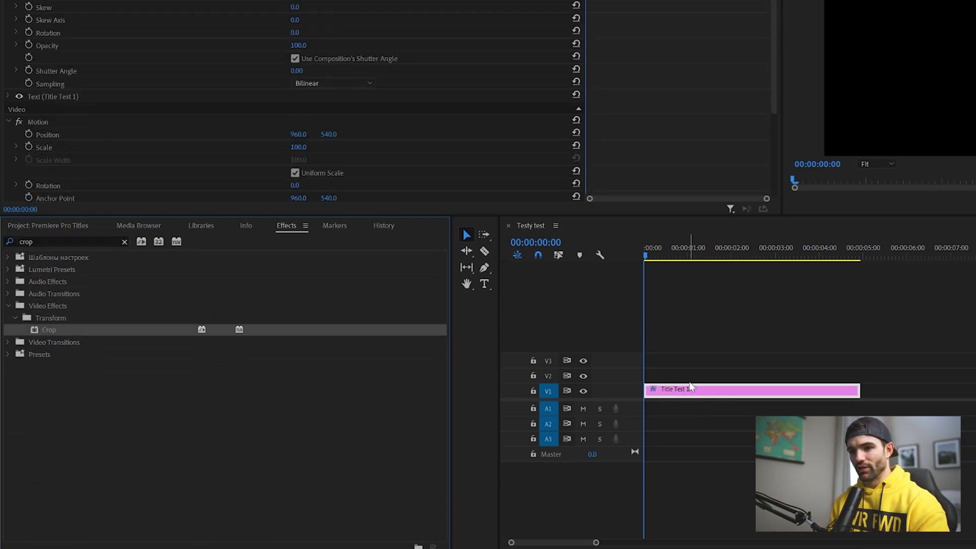
Step: Reorder the clip's effects so Crop sits above Transform
click(24, 78)
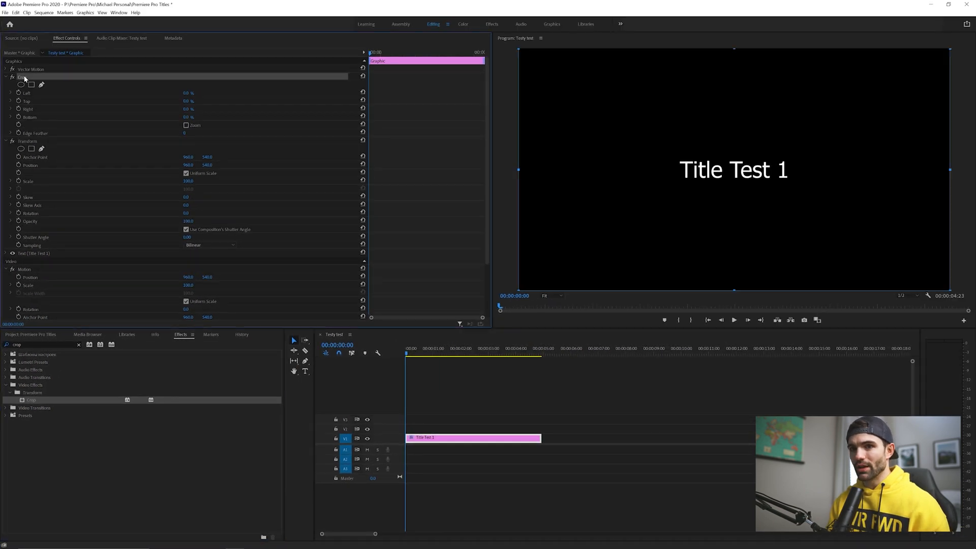
drag(24, 77, 27, 145)
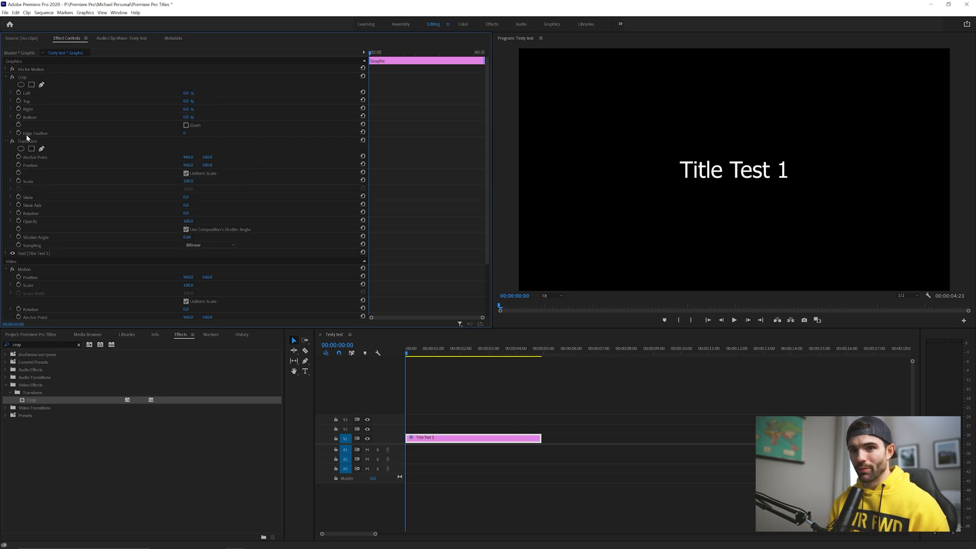
Step: Crop tightly around the title text, about 37% left and right and 41% top and bottom
click(24, 78)
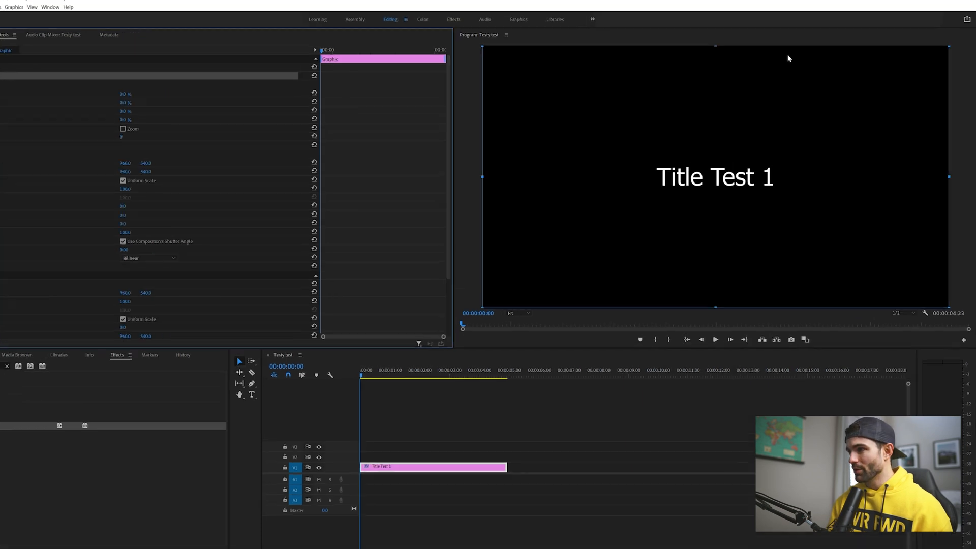
drag(588, 33, 608, 211)
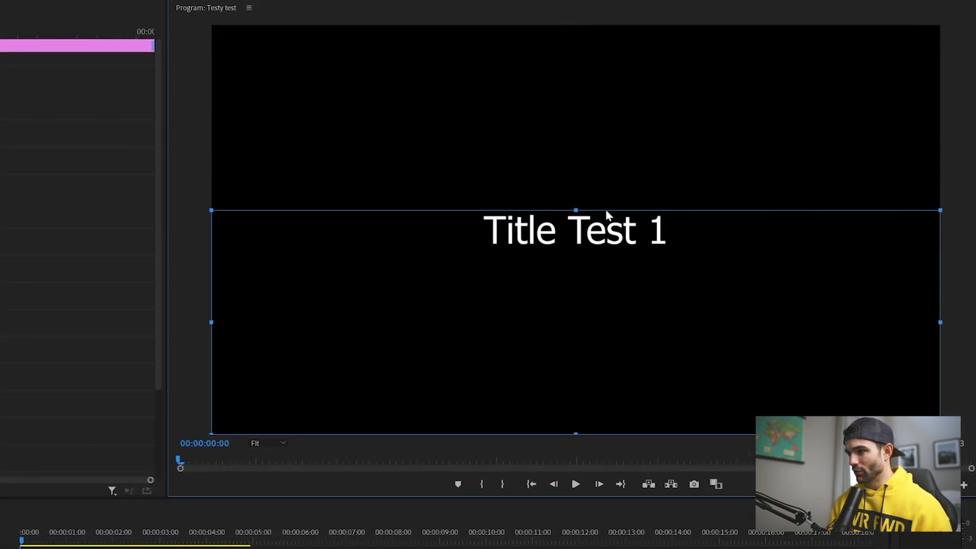
drag(575, 433, 594, 252)
drag(946, 229, 672, 279)
drag(217, 238, 481, 246)
drag(676, 239, 678, 239)
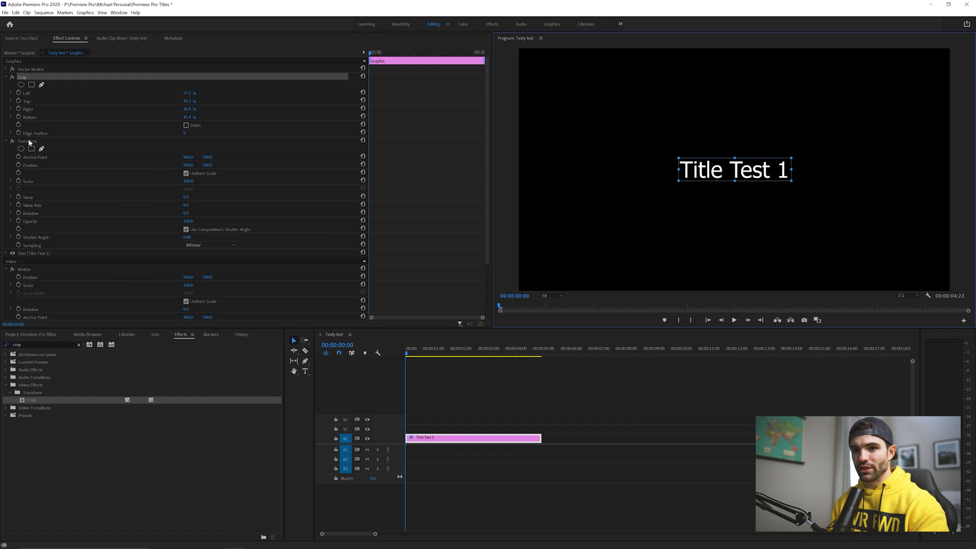
click(29, 141)
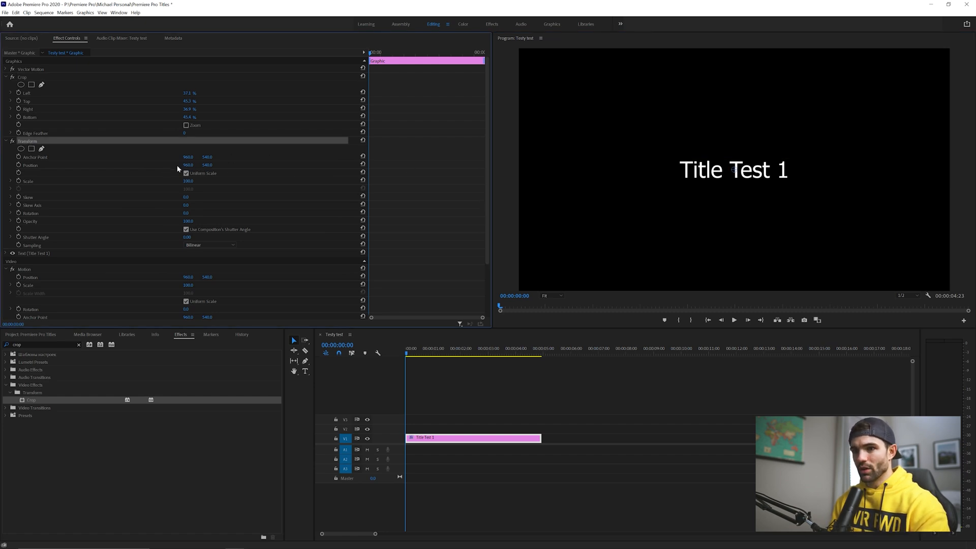
drag(188, 164, 120, 165)
mouse_move(210, 166)
mouse_down()
mouse_move(280, 165)
mouse_move(162, 166)
mouse_move(210, 165)
mouse_up()
click(363, 164)
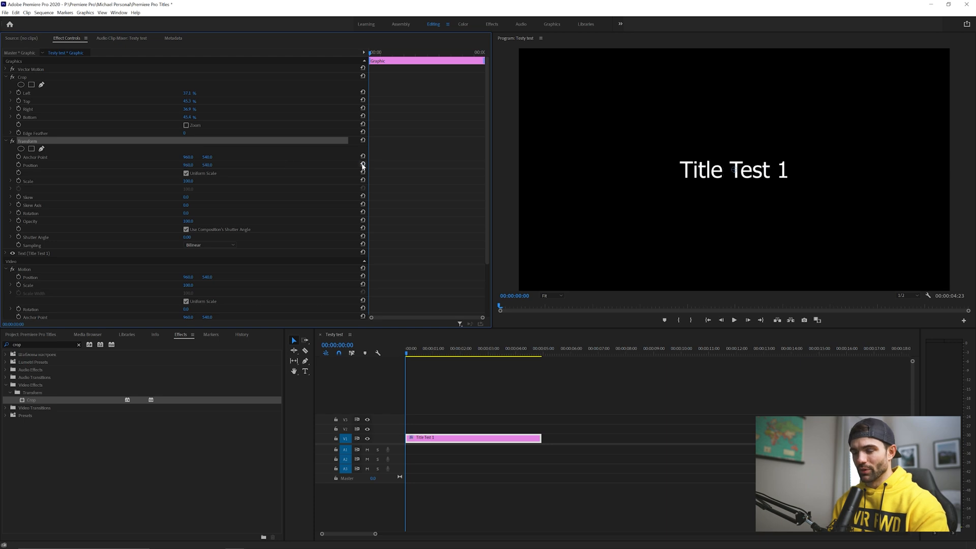
Step: Shift the Transform Position left so the title hides outside the crop, and add a Position keyframe
click(569, 195)
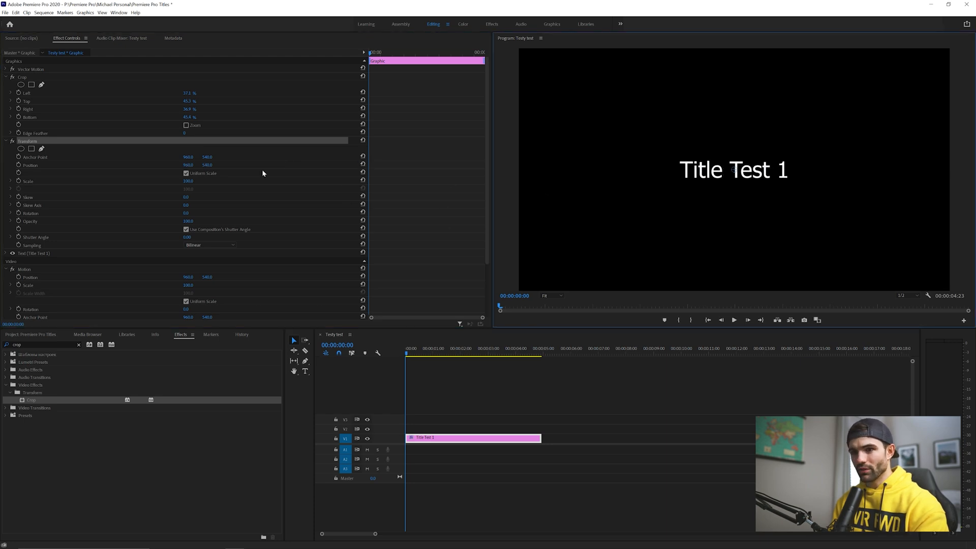
click(204, 149)
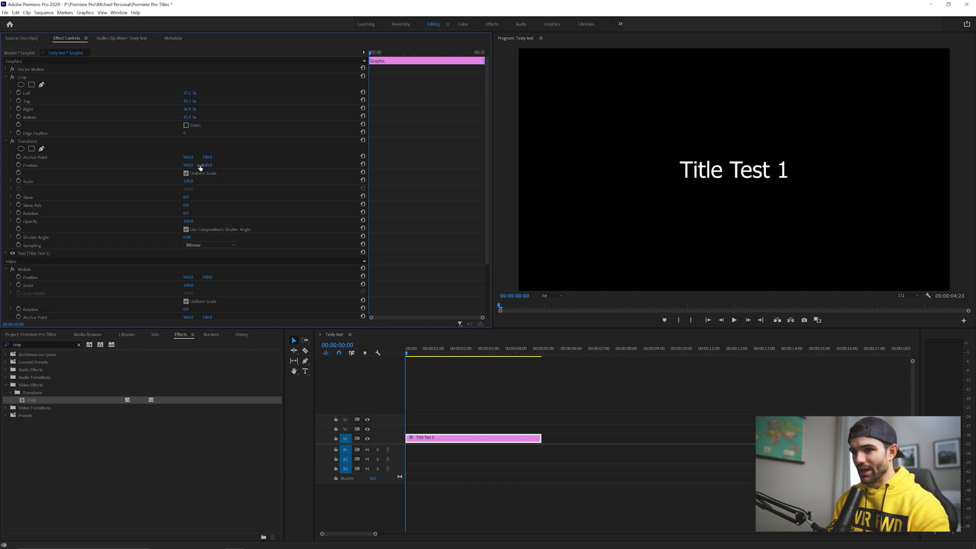
drag(200, 168, 5, 167)
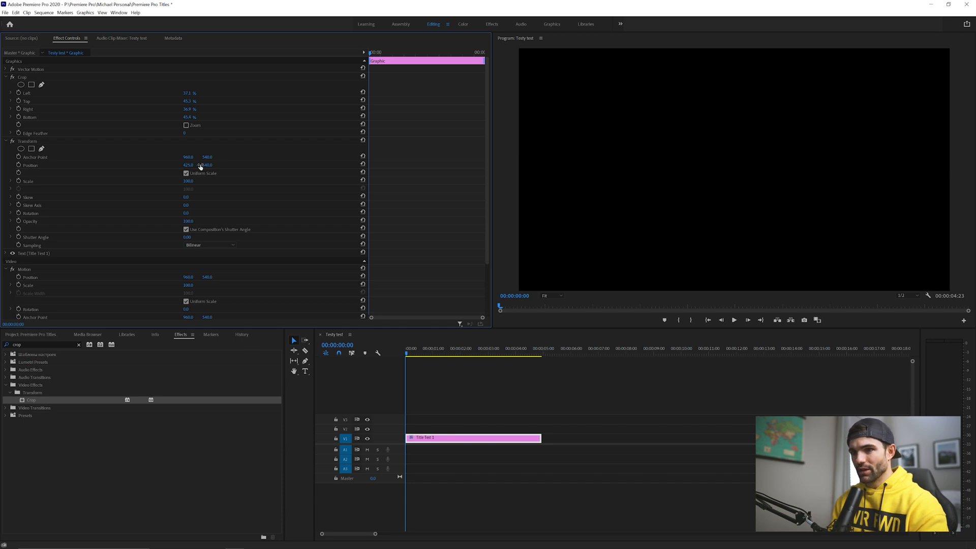
click(18, 166)
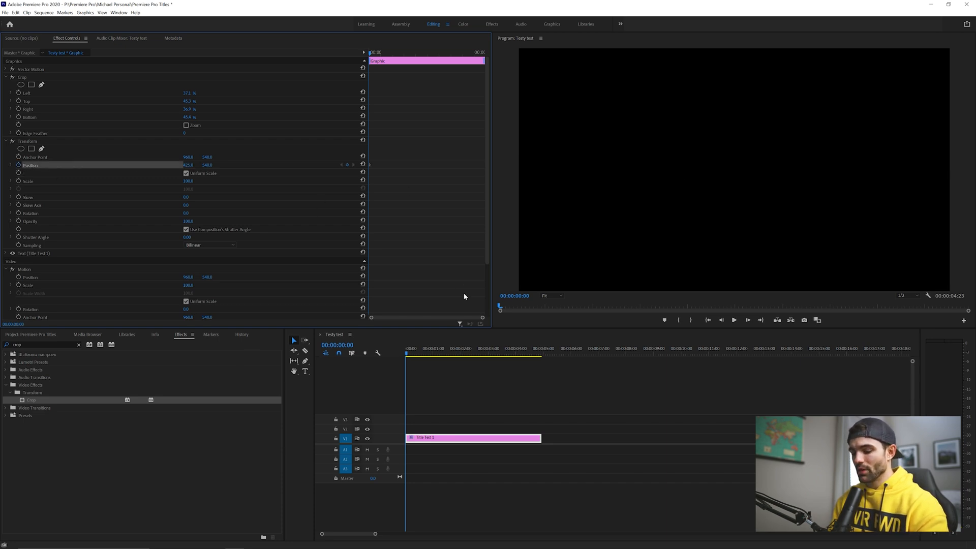
Step: Three frames later, reset the Transform Position to add a keyframe bringing the title back to centre
click(416, 442)
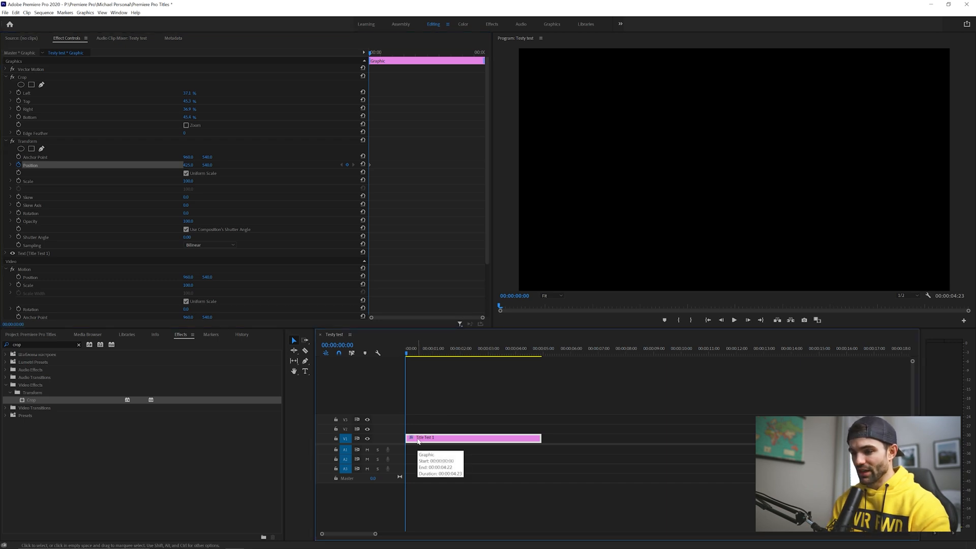
key(Right)
key(Right)
key(Right)
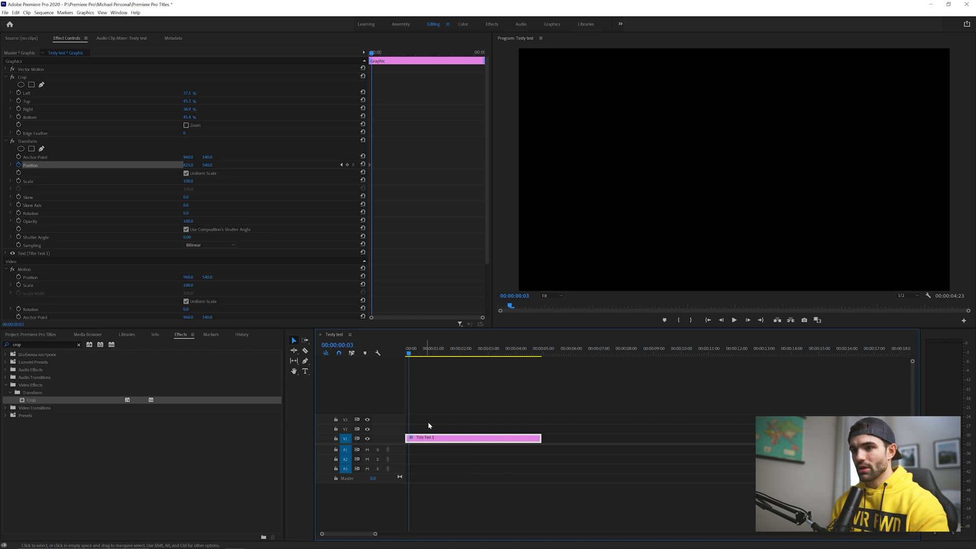
click(363, 165)
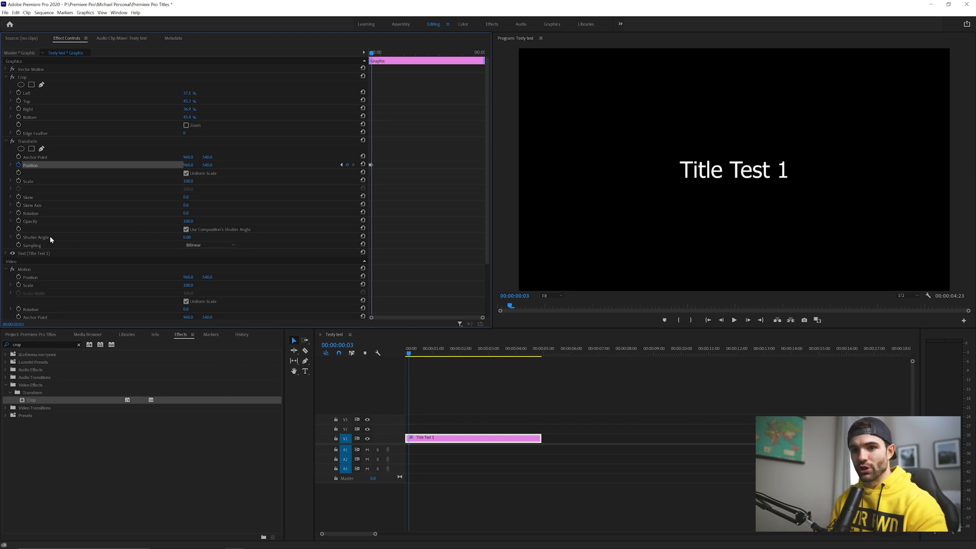
Step: Set the Transform Shutter Angle to 180
click(187, 237)
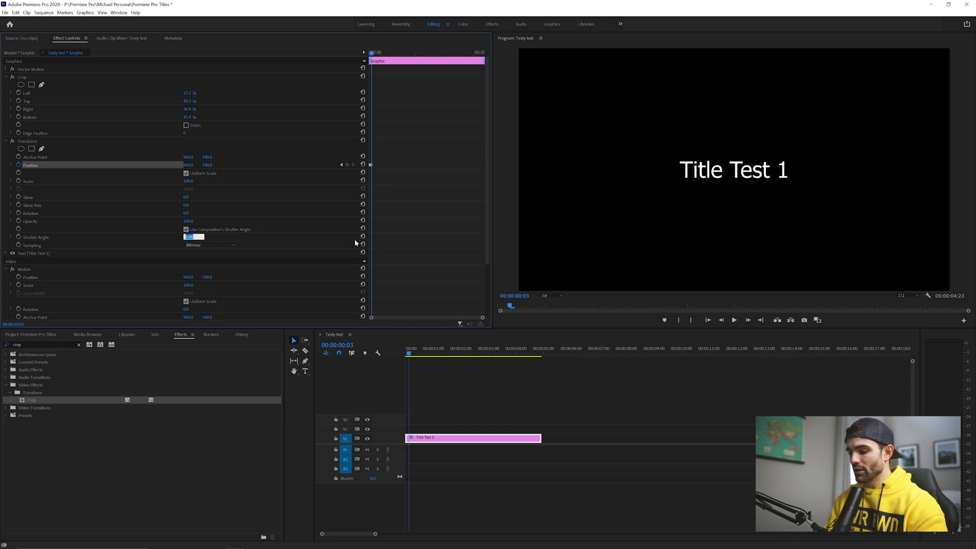
text(180)
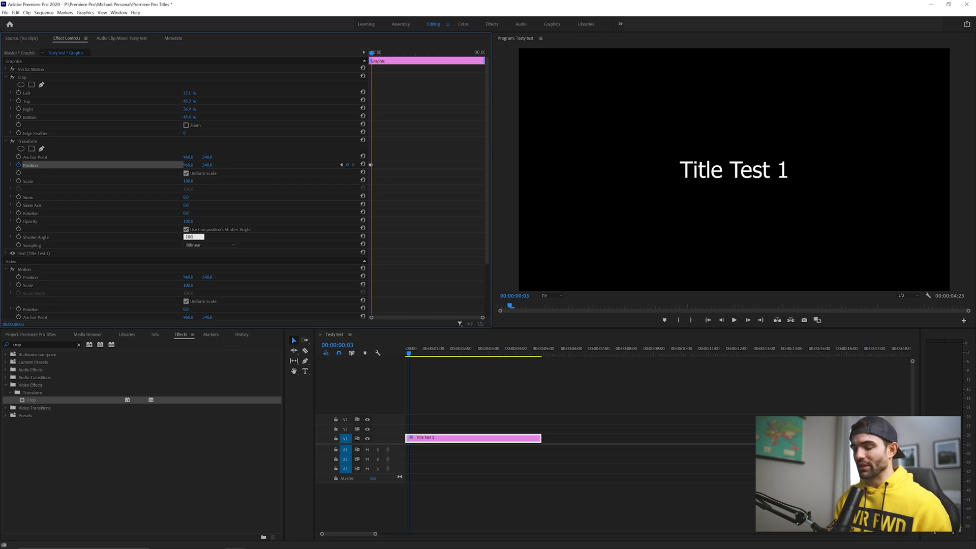
key(Return)
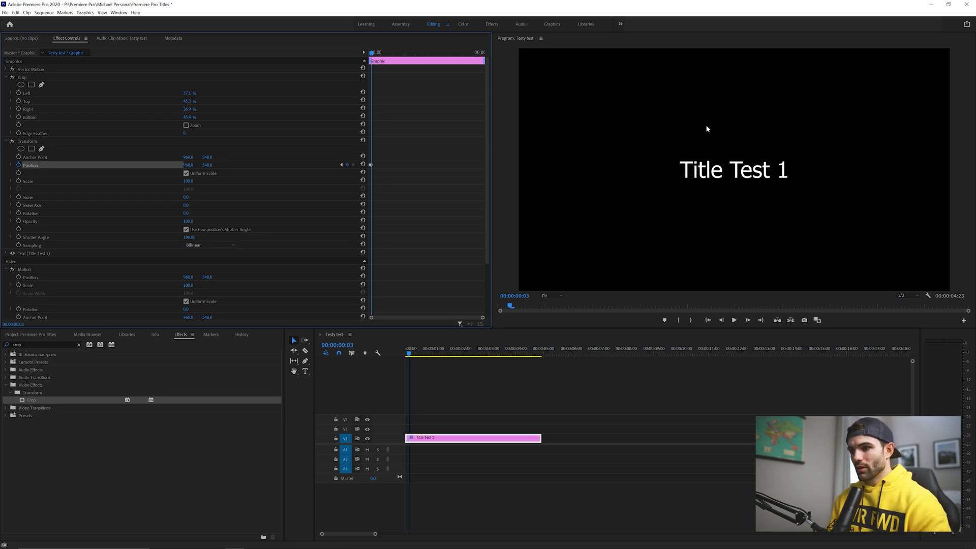
Step: At the clip start, push the title's starting Position further left and preview the animation
click(407, 349)
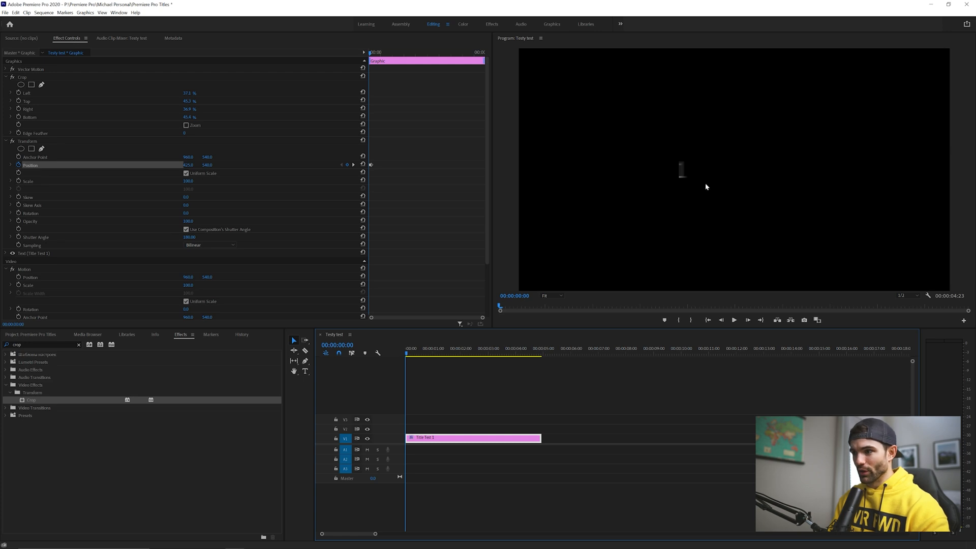
drag(189, 165, 156, 165)
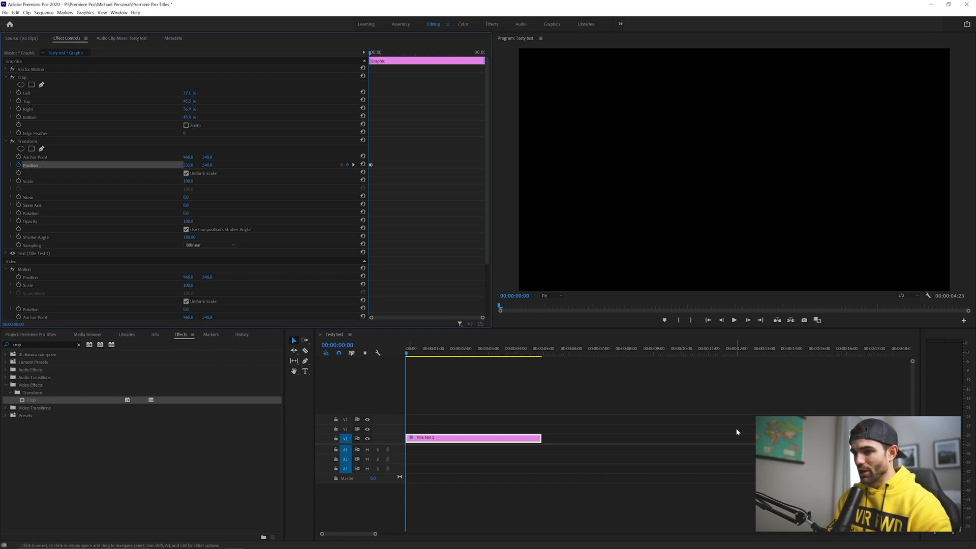
key(space)
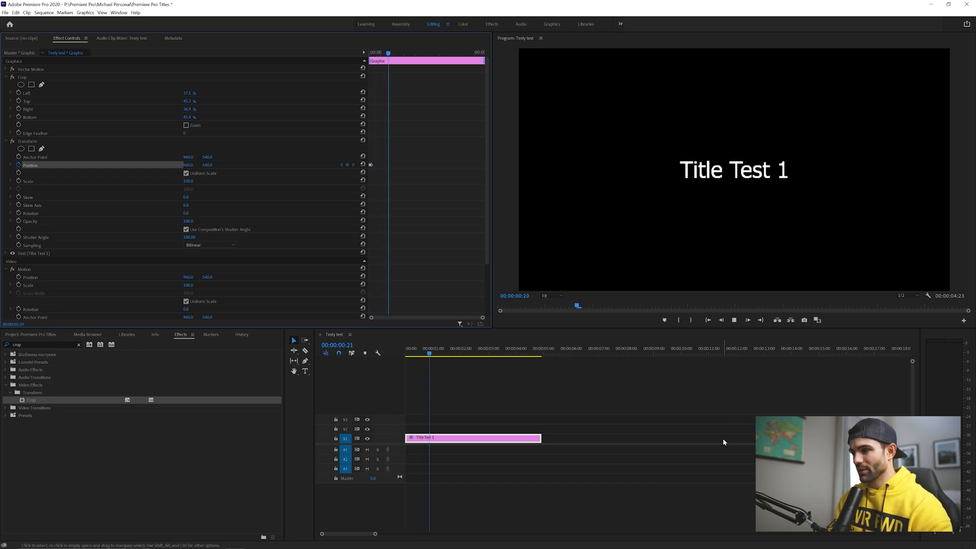
drag(425, 351, 387, 354)
key(space)
key(space)
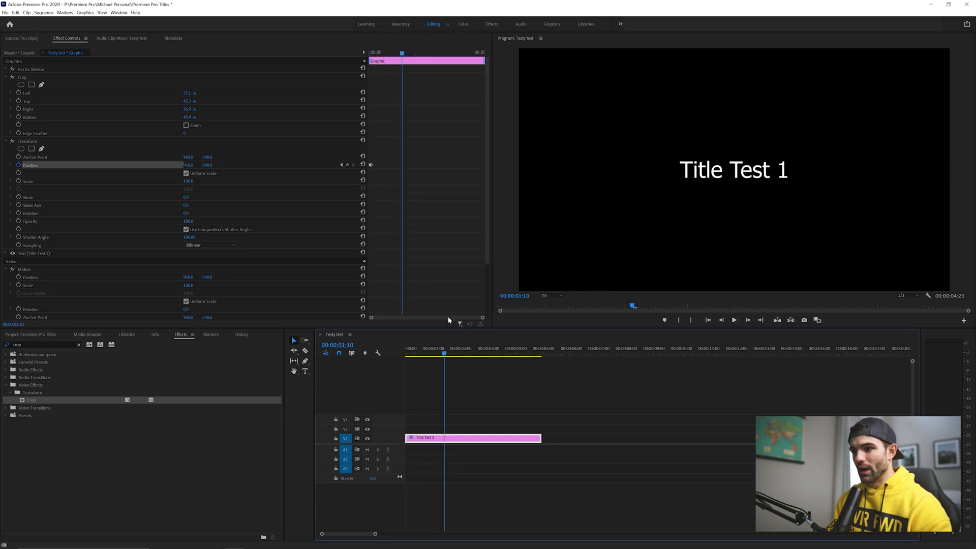
Step: Move the centre Position keyframe two frames later, to frame 5, and preview the animation
drag(483, 317, 386, 318)
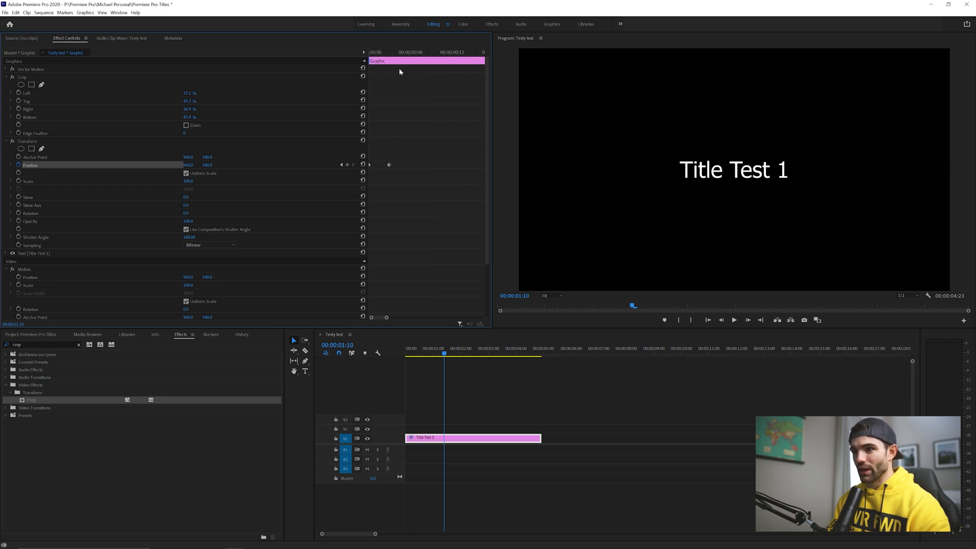
drag(381, 53, 390, 54)
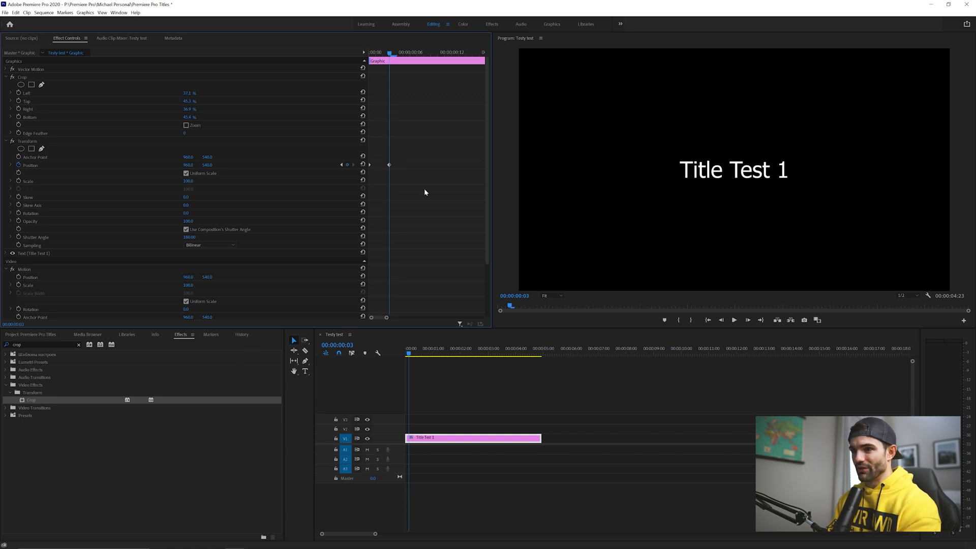
key(Right)
key(Right)
drag(389, 165, 403, 166)
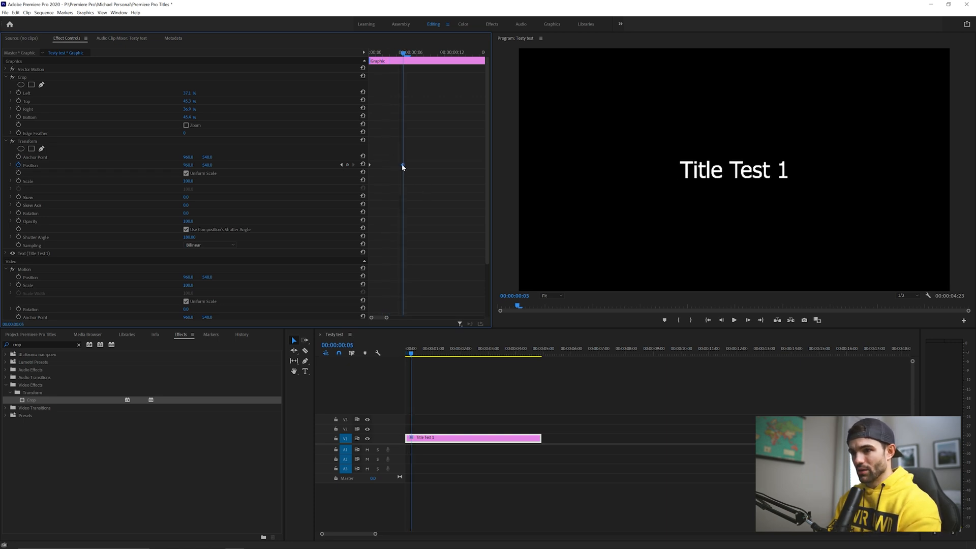
drag(412, 354, 404, 354)
key(space)
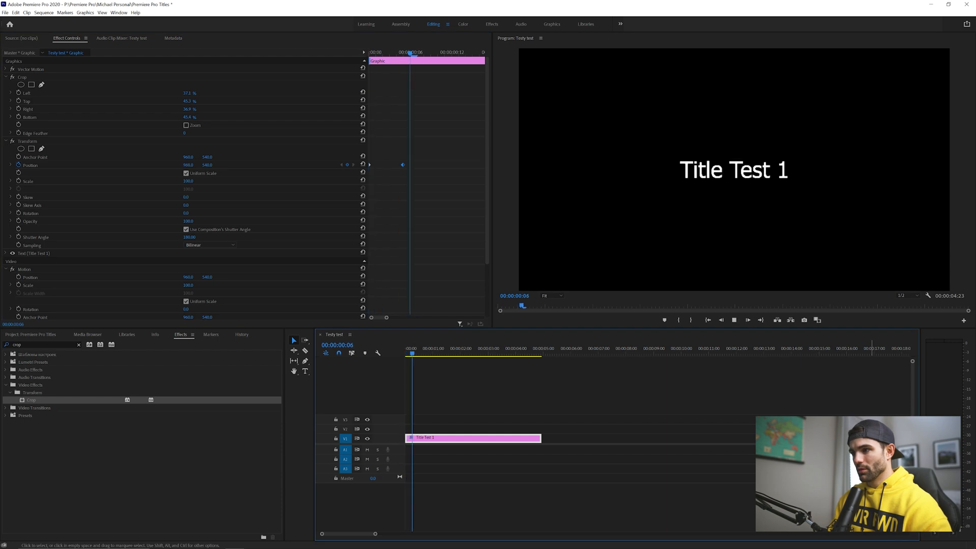
key(space)
click(405, 54)
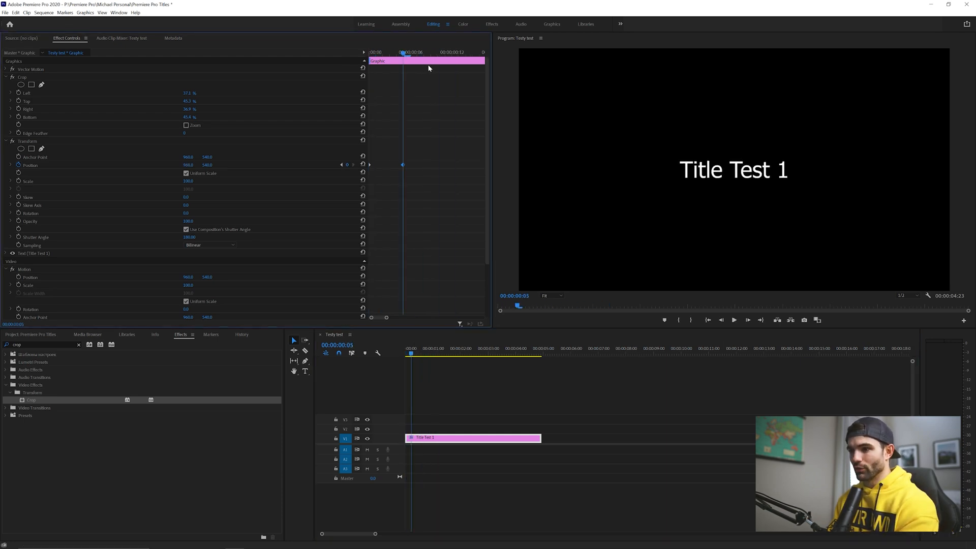
key(Right)
key(Right)
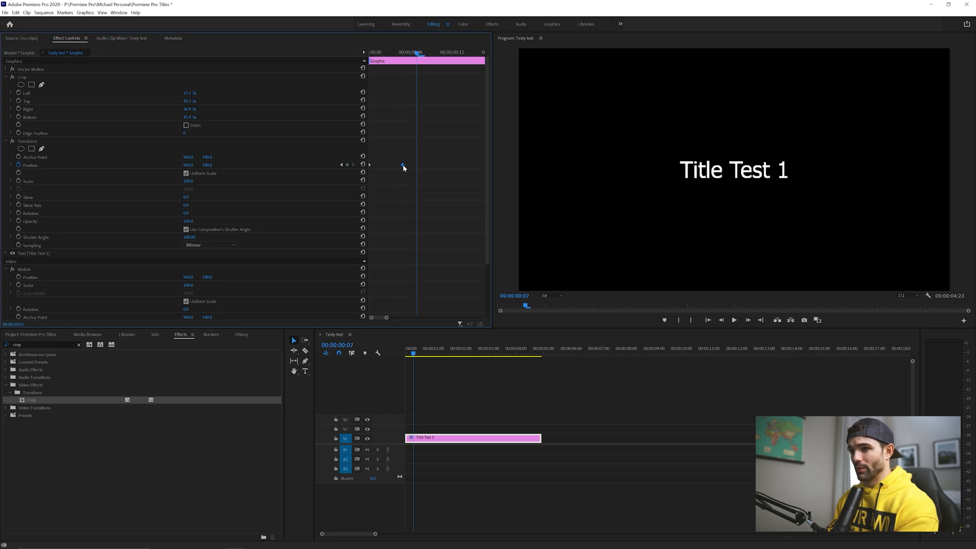
drag(403, 54, 271, 59)
key(space)
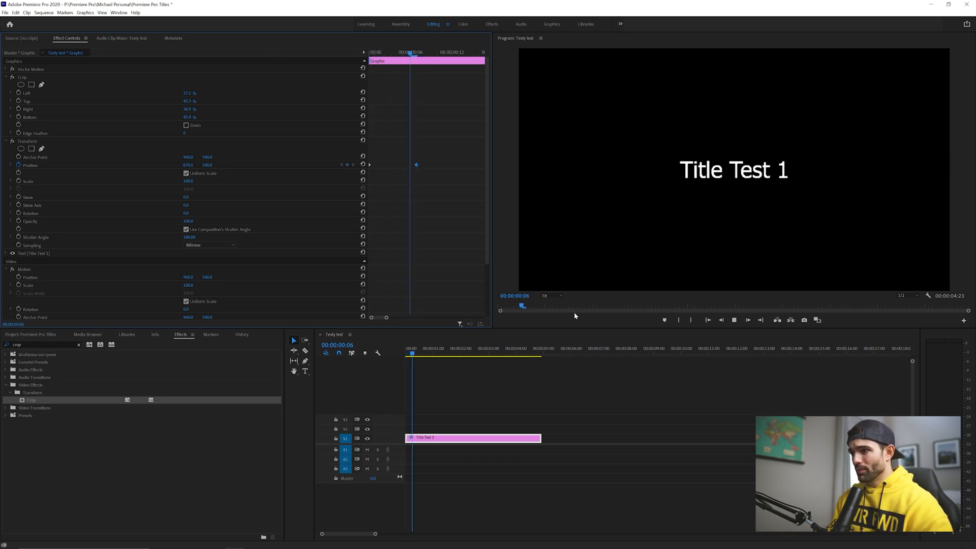
key(space)
click(402, 54)
drag(416, 165, 403, 166)
Step: Play back the title animation from the start of the clip
drag(402, 53, 316, 63)
key(space)
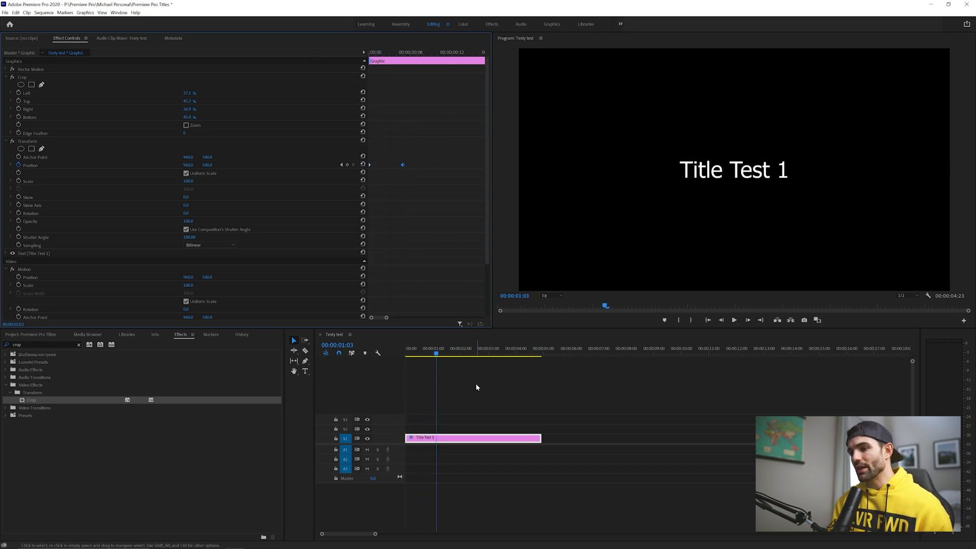
drag(435, 354, 398, 358)
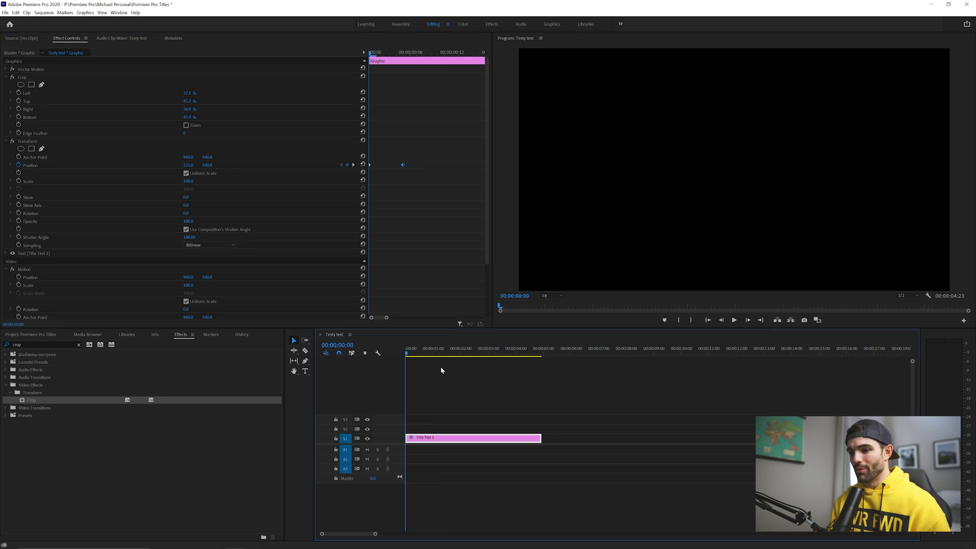
key(space)
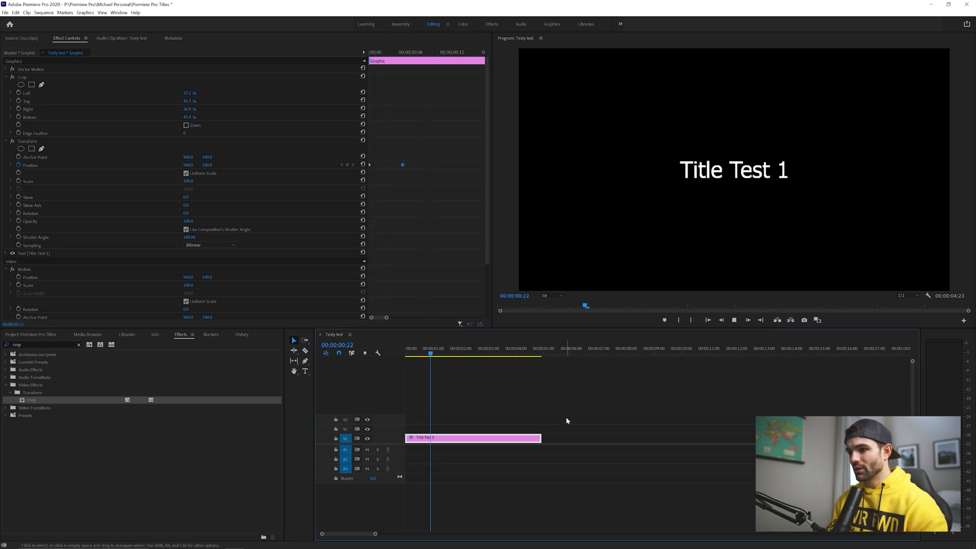
Step: Near the end of the clip, add a Position keyframe and shift the title out to the right
click(347, 166)
key(shift+Right)
drag(189, 165, 475, 165)
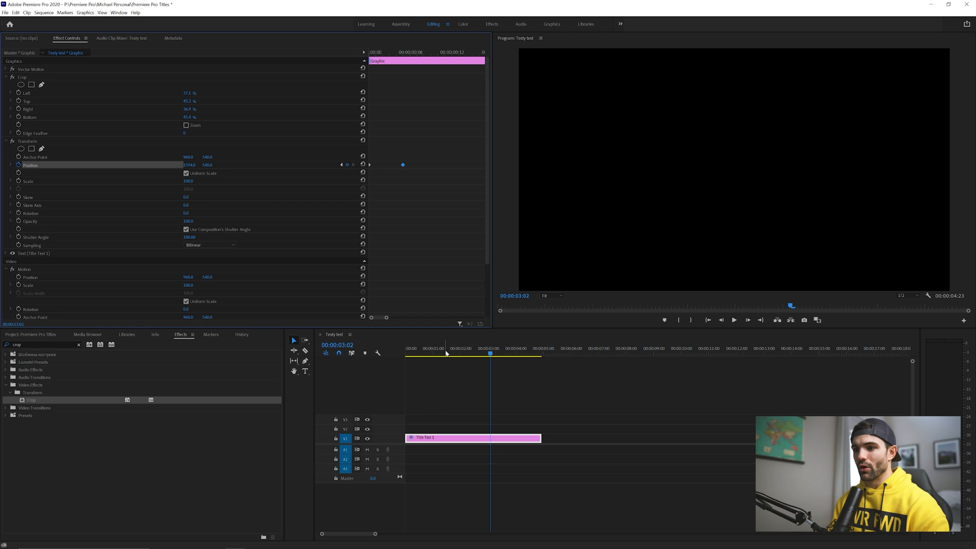
Step: Preview the finished slide-in and slide-out title animation from the start of the clip
key(Home)
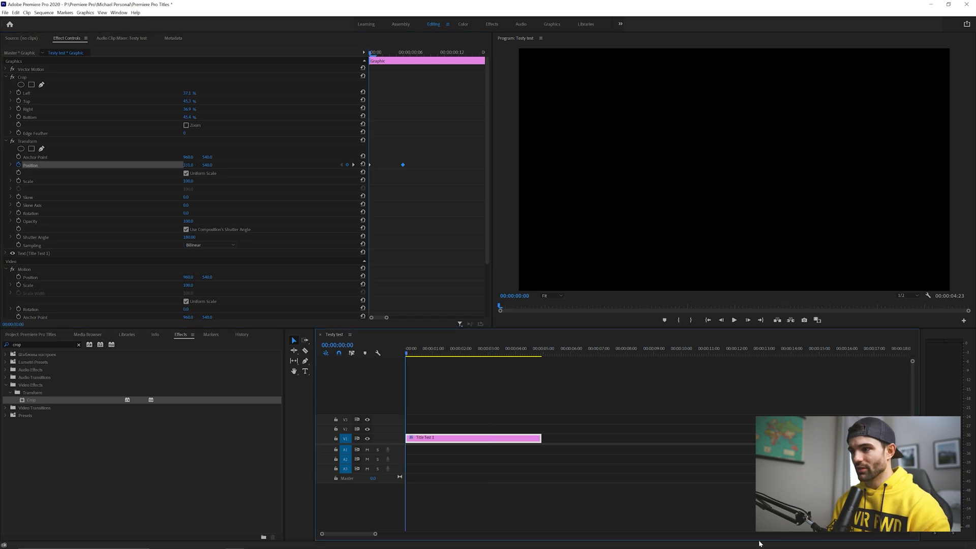
key(space)
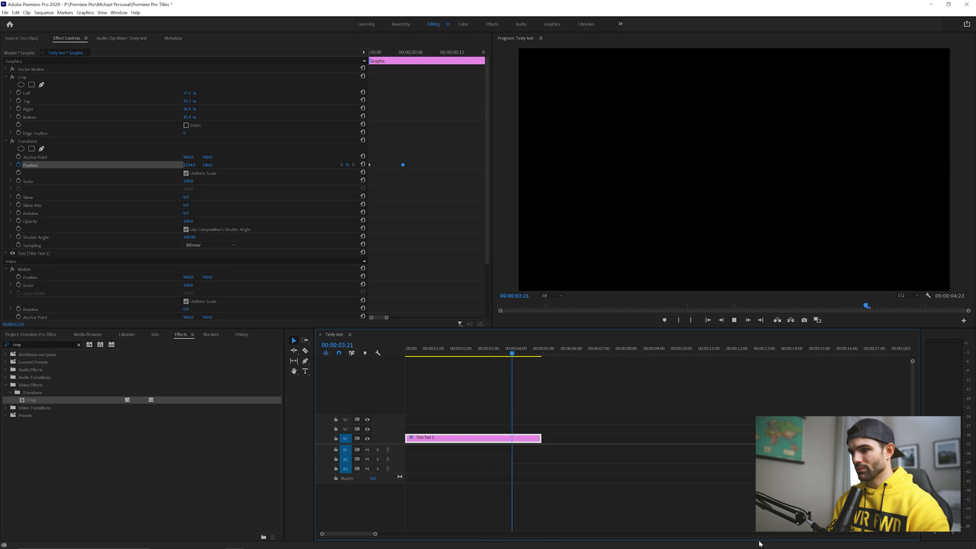
key(space)
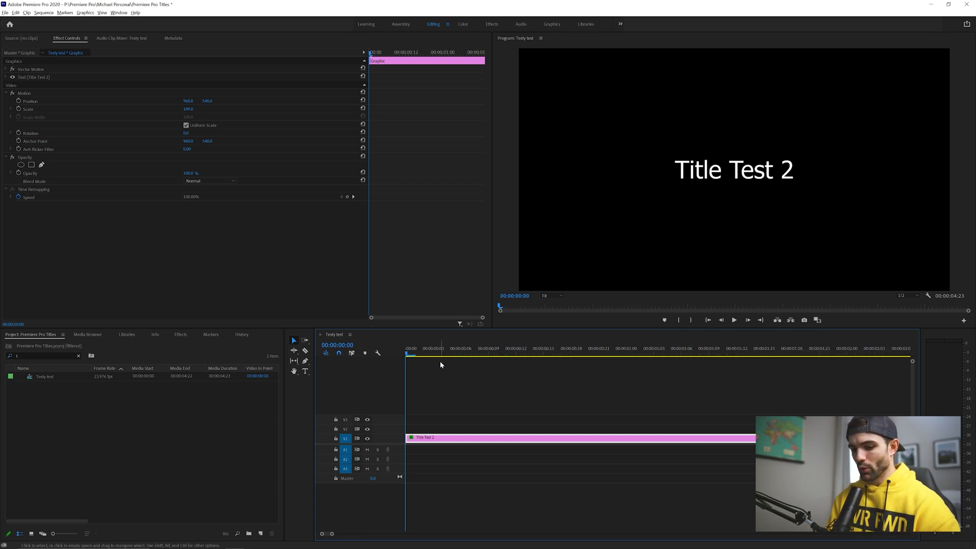
Step: On the new title clip, at frame 5, add keyframes for Position, Scale and Rotation
key(shift+Right)
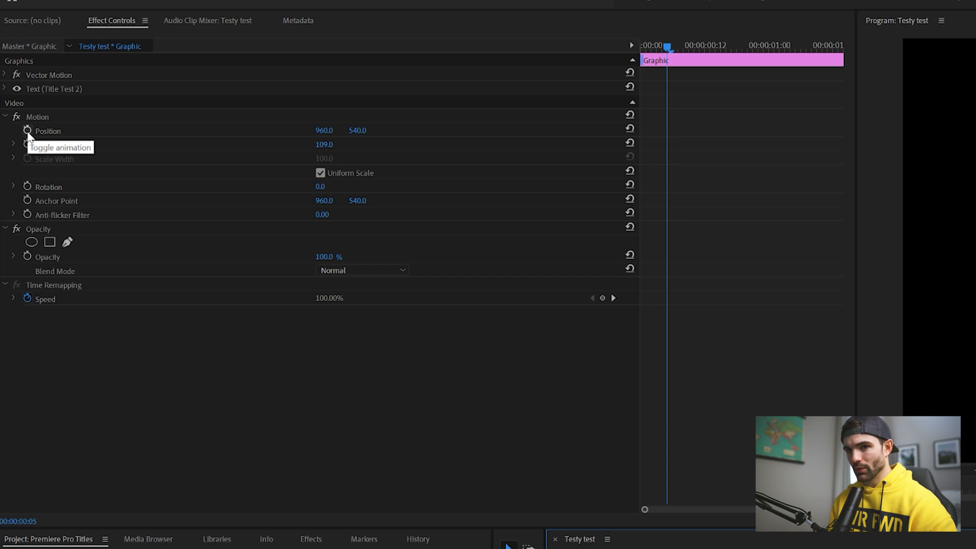
click(27, 130)
click(28, 144)
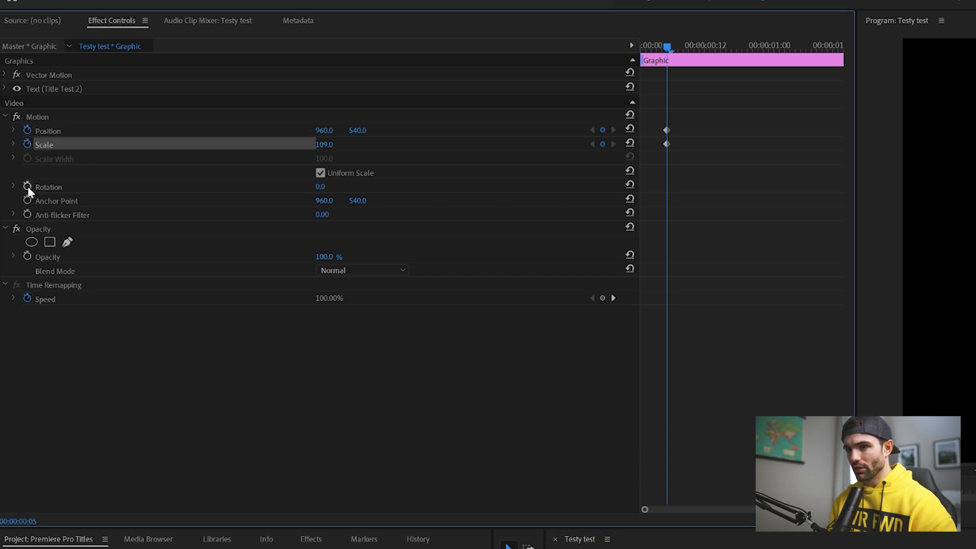
click(27, 187)
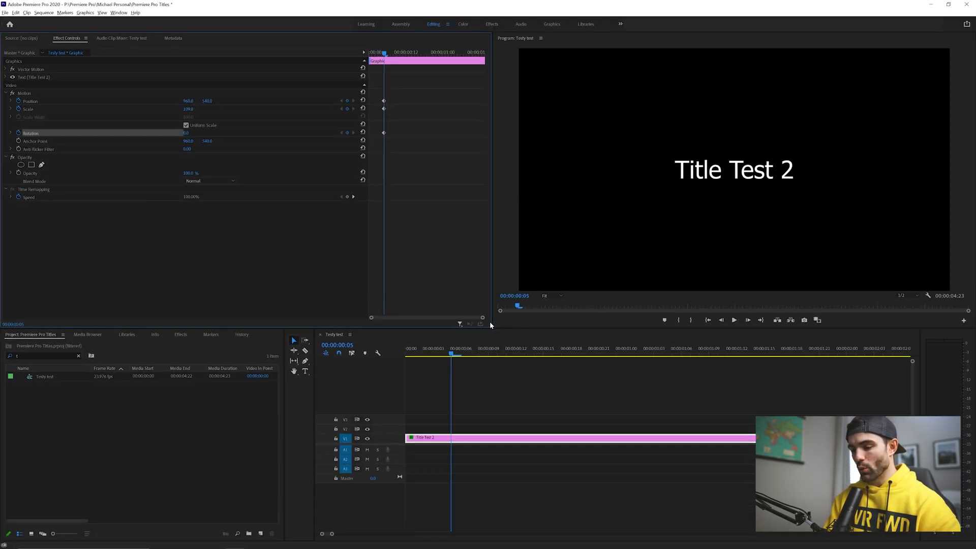
Step: One frame earlier, set Scale to 275 and shift the title toward the lower right
key(Left)
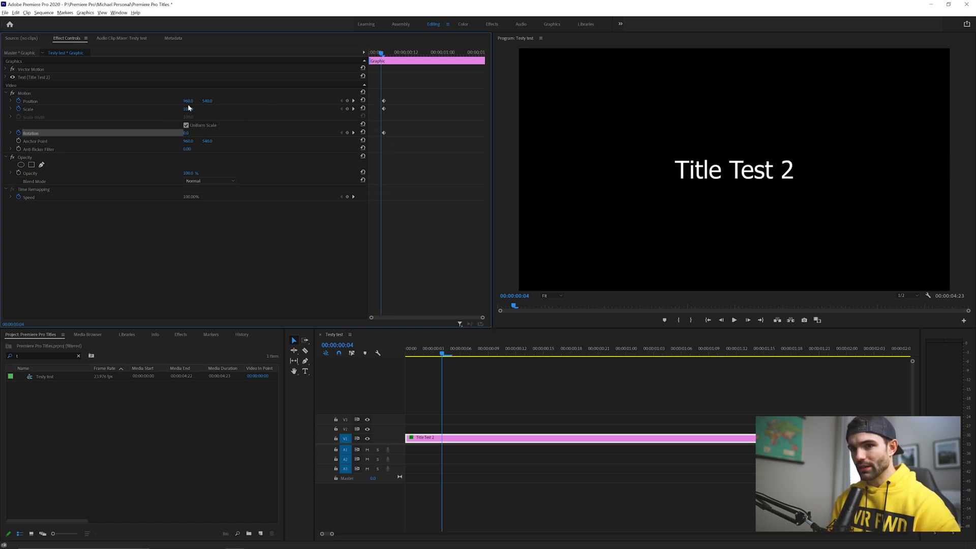
drag(191, 110, 198, 114)
text(275)
key(Return)
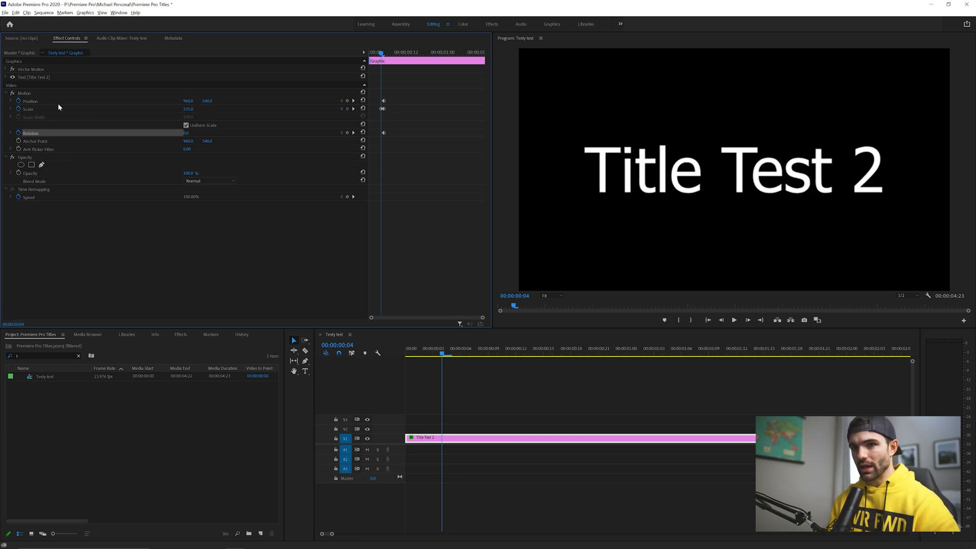
drag(189, 102, 214, 102)
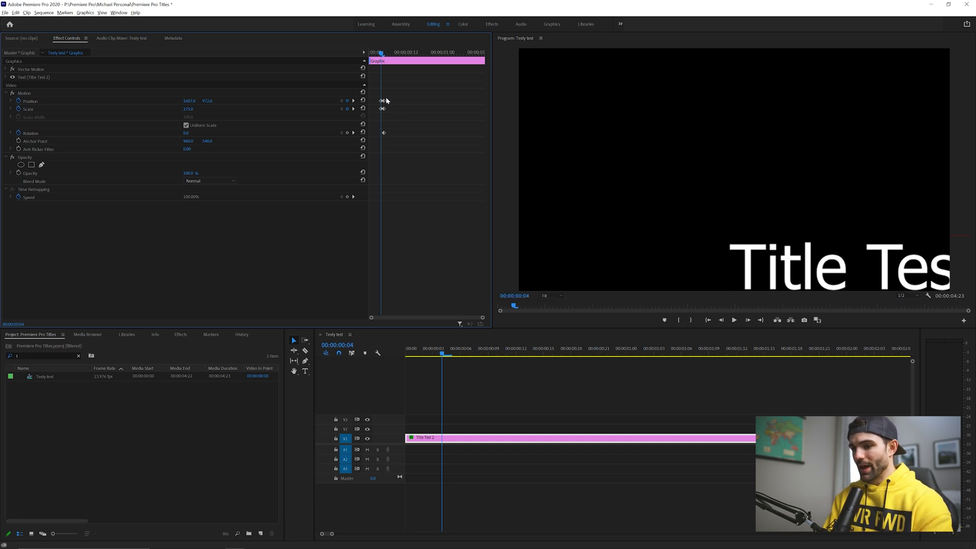
Step: At frame 3, move the title left, set Scale to 190 and rotate it about 47°
key(Left)
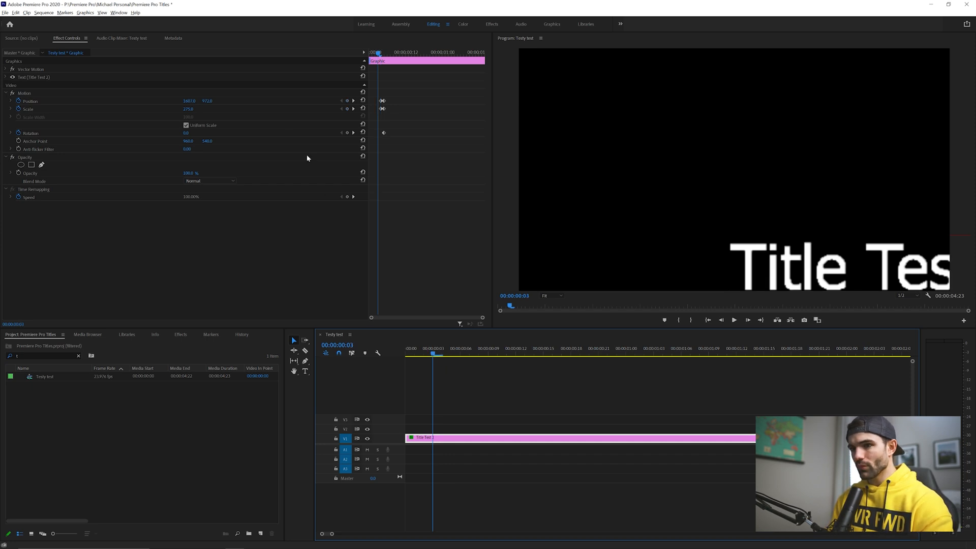
drag(196, 101, 170, 101)
click(194, 109)
text(190)
key(Return)
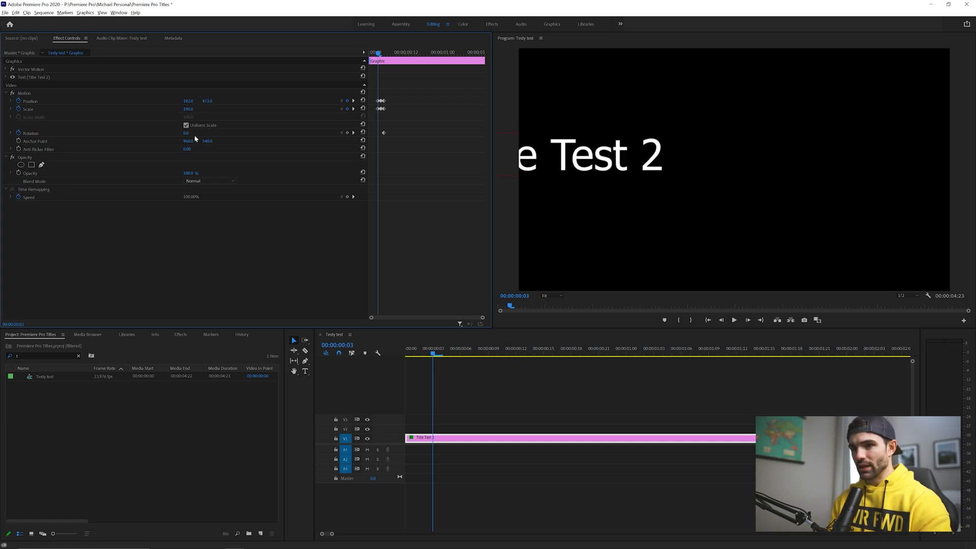
drag(192, 137, 191, 102)
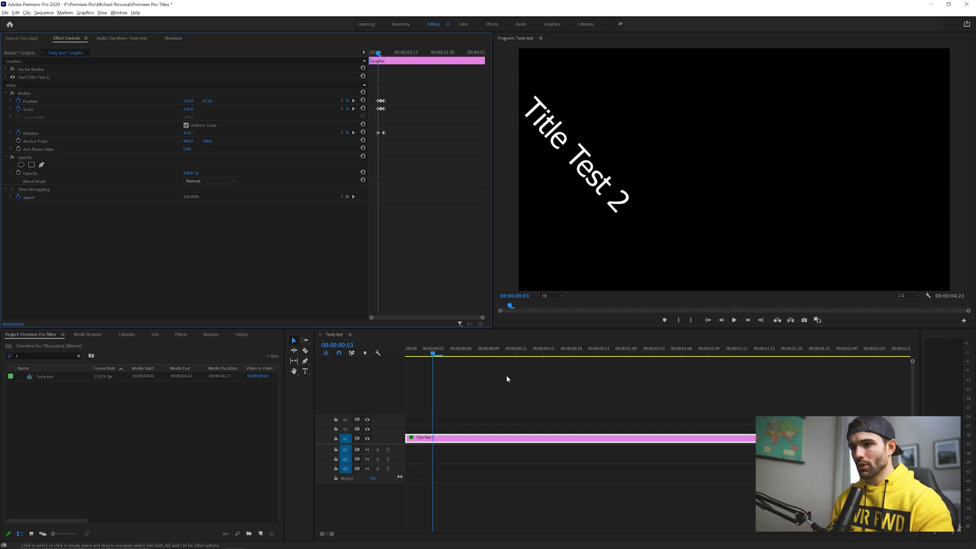
Step: At frame 2, reset Rotation and move the title toward the lower left of the frame
click(433, 357)
key(Left)
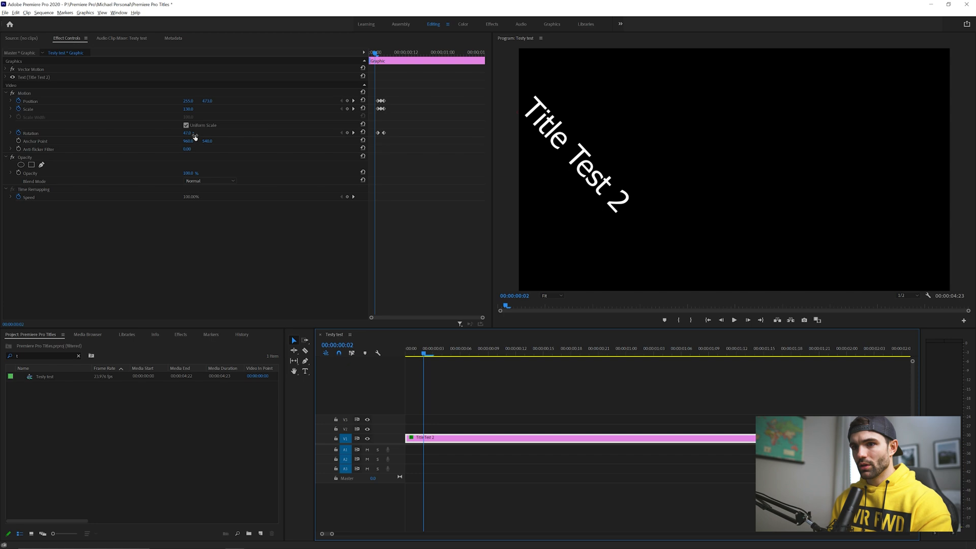
drag(195, 135, 210, 134)
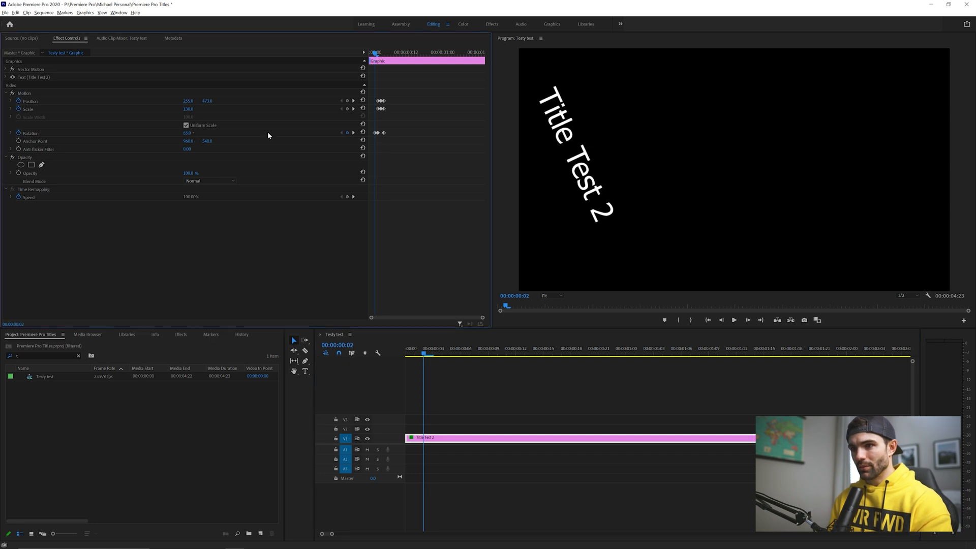
click(363, 134)
drag(187, 101, 352, 101)
drag(204, 101, 479, 101)
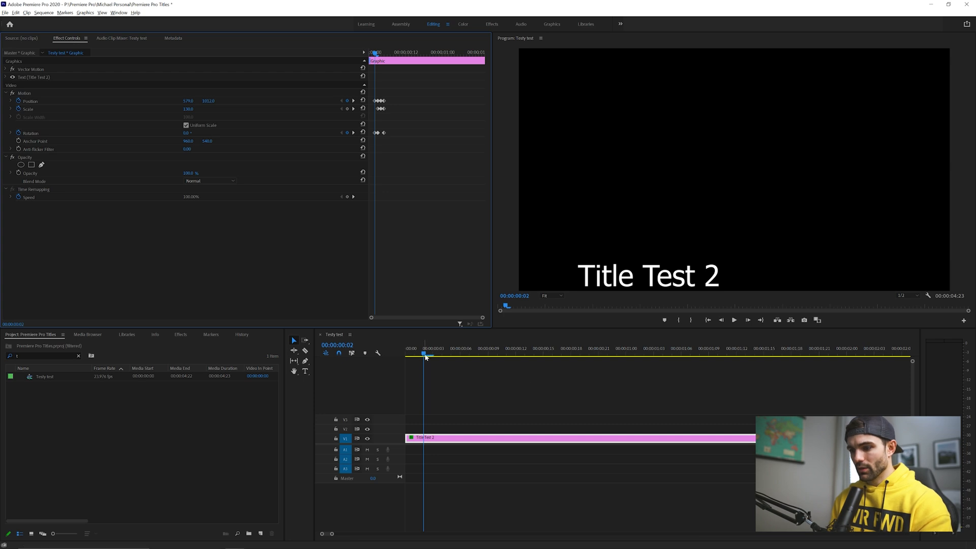
Step: At frame 1, move the title up to the top right and rotate it slightly
key(Left)
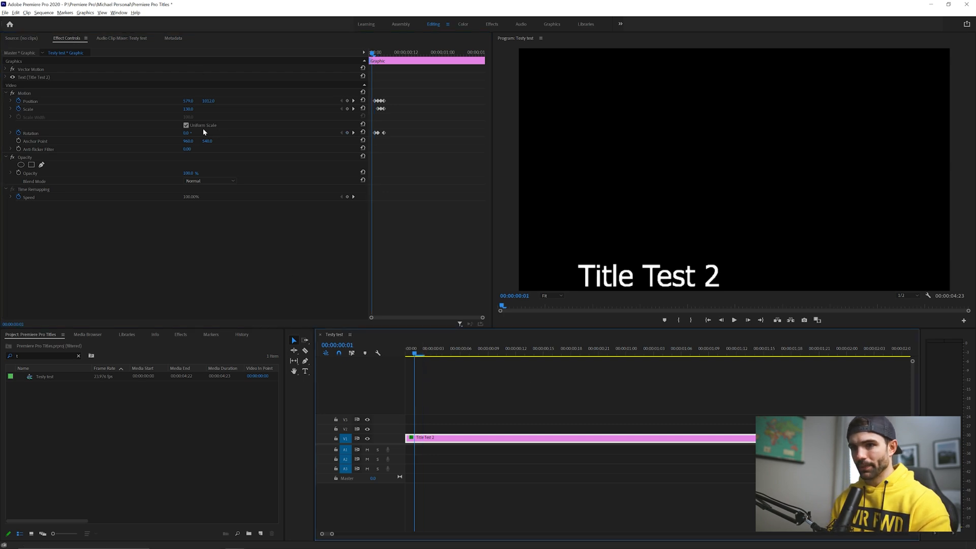
drag(188, 101, 223, 103)
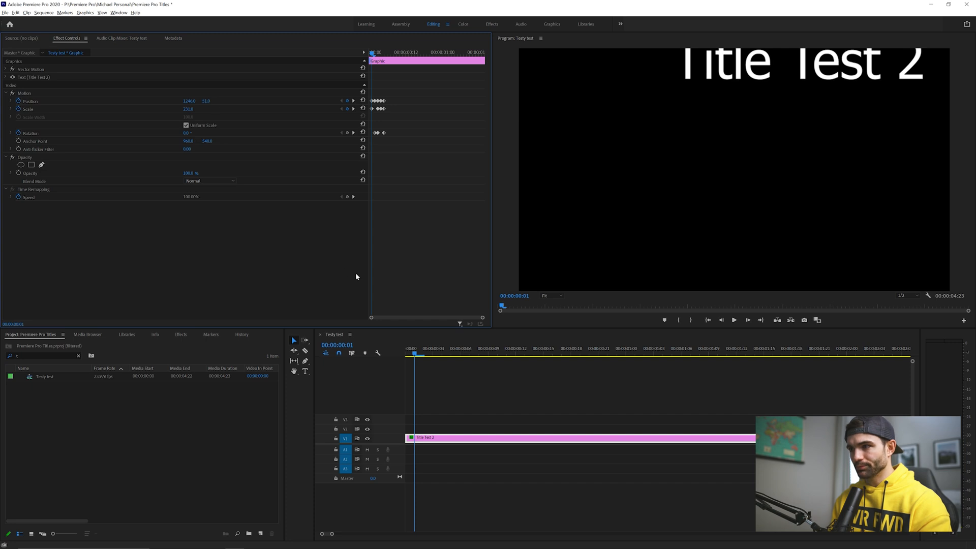
drag(186, 133, 200, 133)
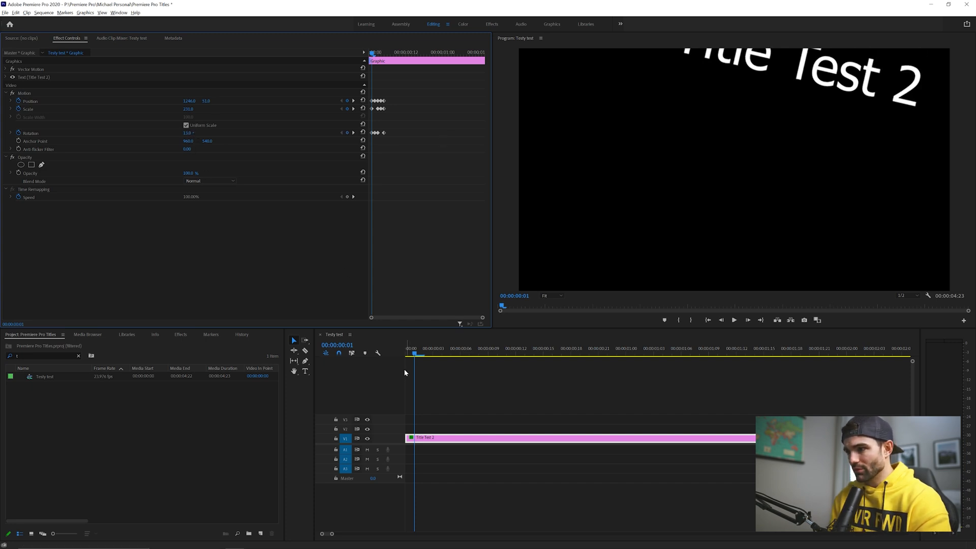
Step: At the first frame, reset Rotation and move the title off-frame to the lower right
click(416, 356)
key(Left)
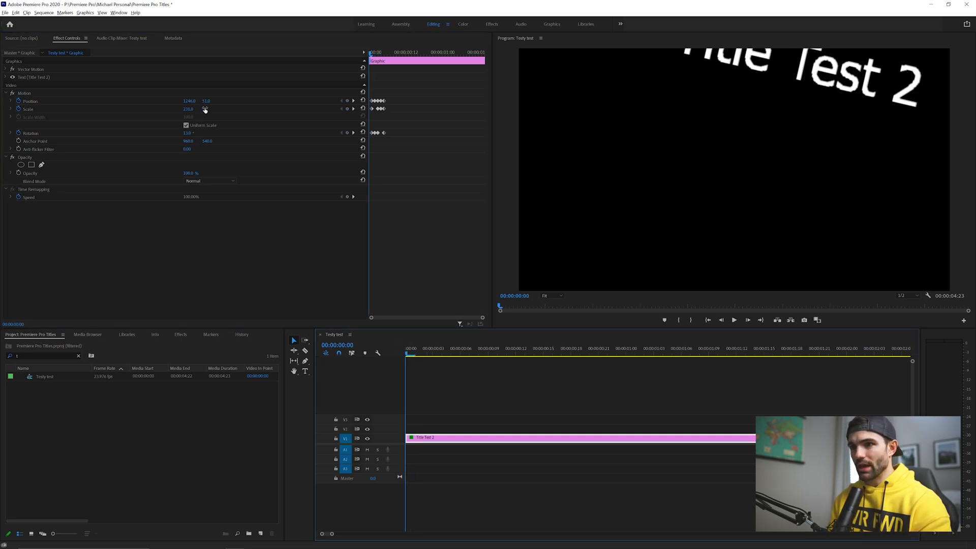
click(362, 132)
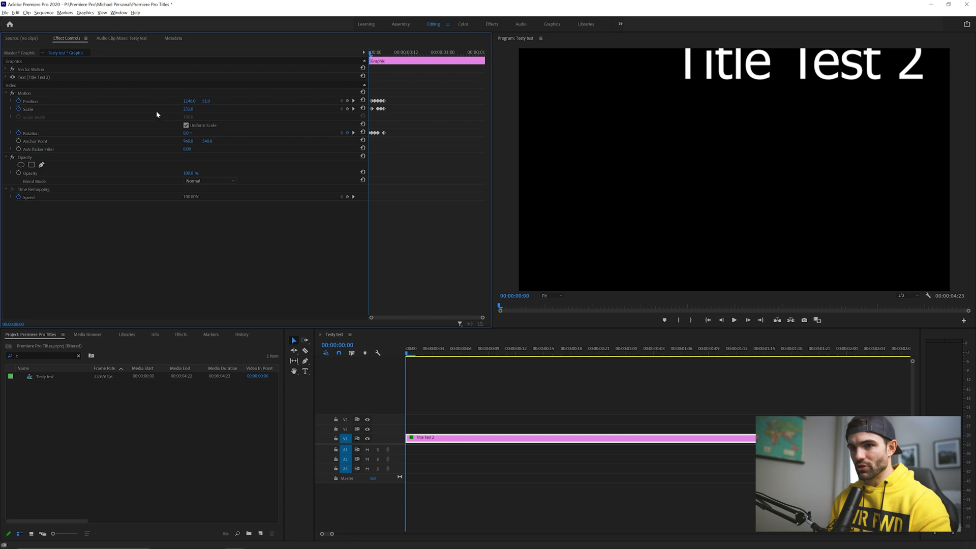
drag(191, 101, 334, 102)
drag(205, 101, 548, 101)
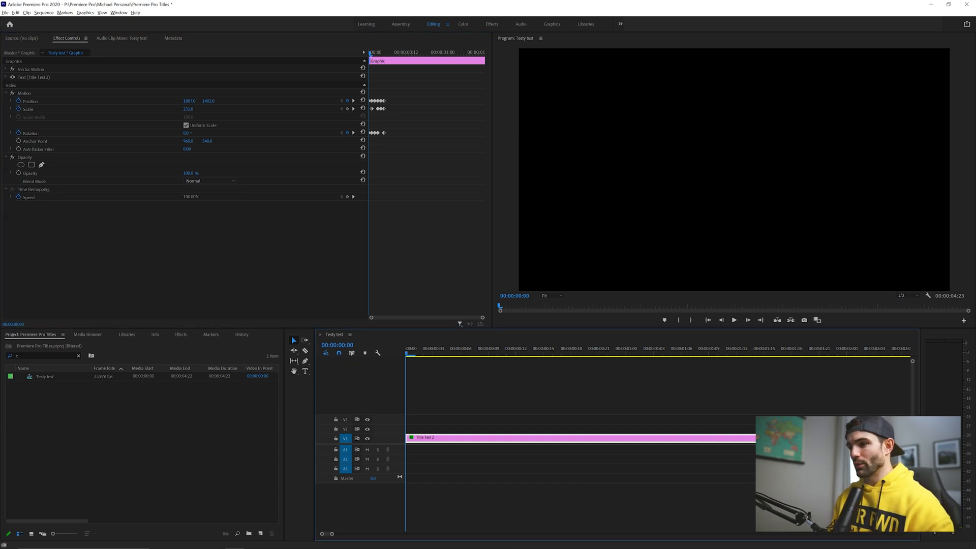
Step: Preview the scale, rotation and position entrance animation from the clip start
key(space)
key(space)
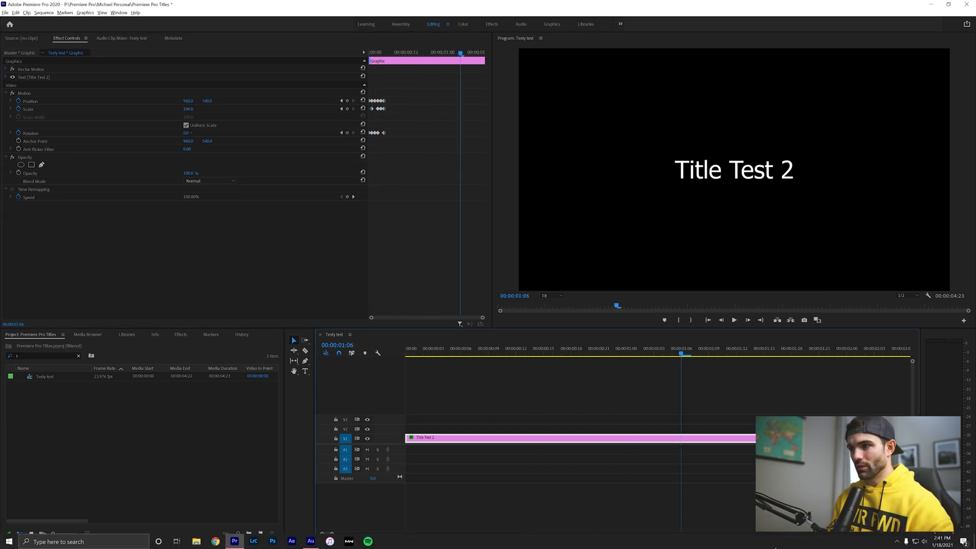
drag(332, 533, 362, 534)
key(Home)
key(space)
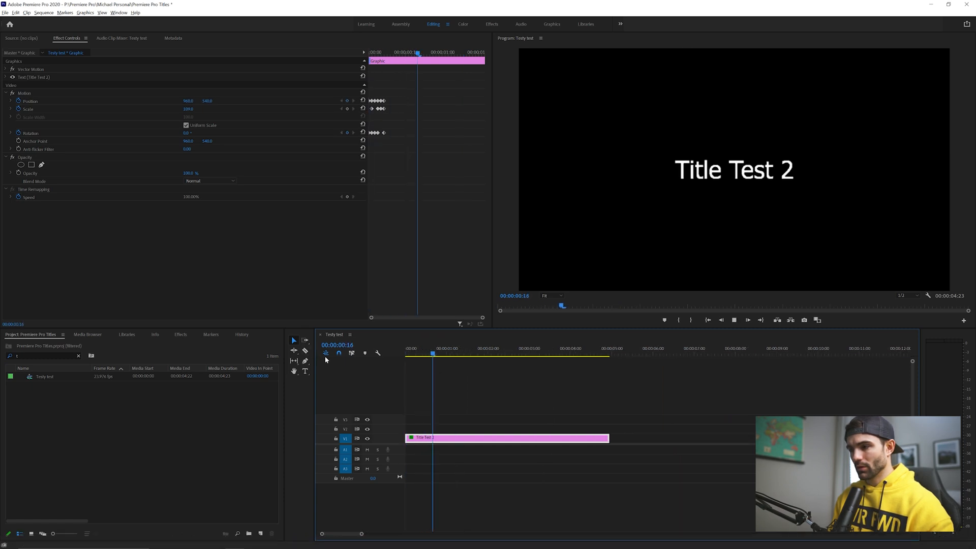
key(space)
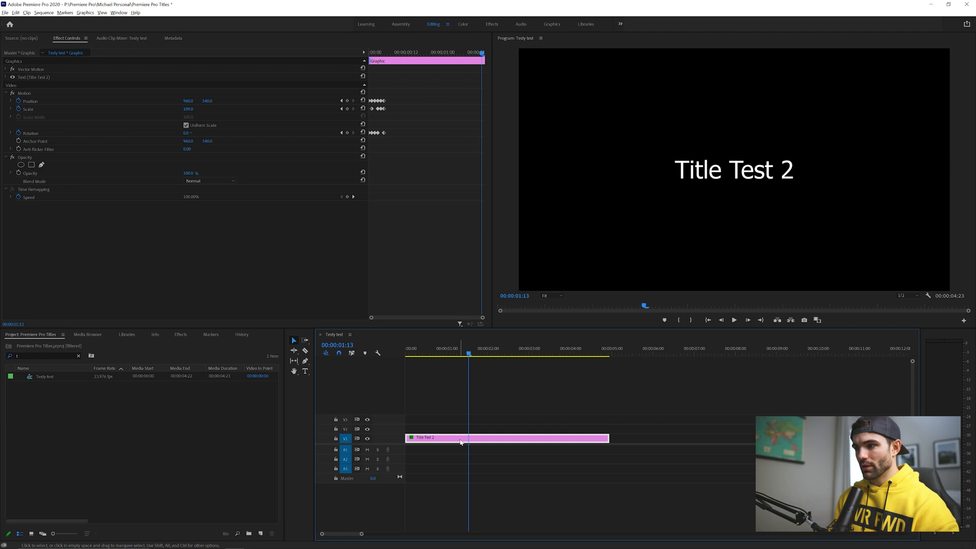
Step: Replace the title text with the creator's name in the Program Monitor
double_click(743, 177)
text(Michael Amsel)
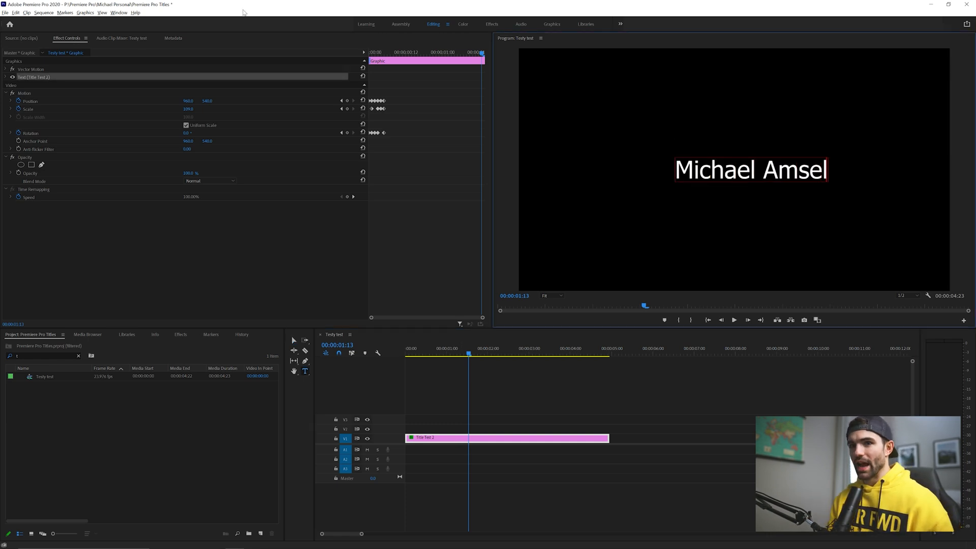
Step: Play the renamed title animation from the beginning
click(468, 364)
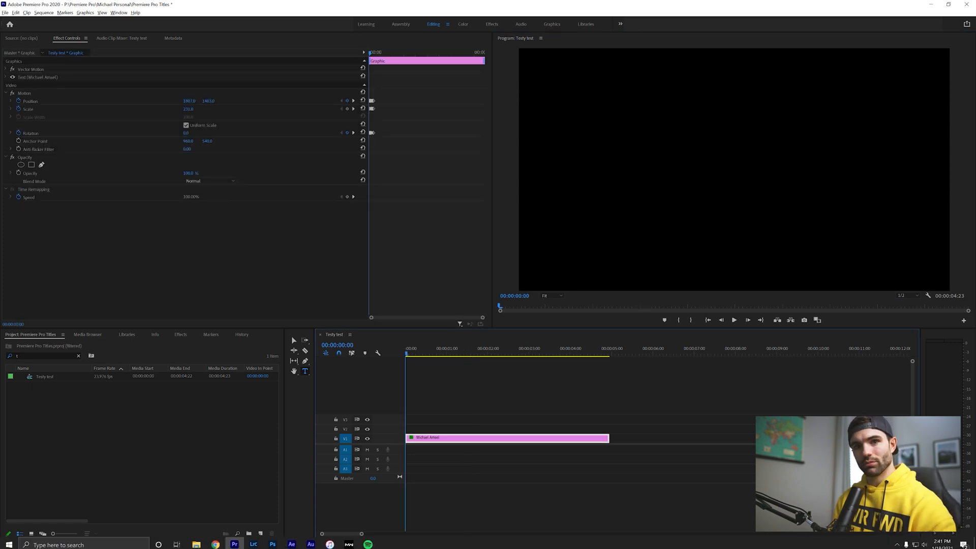
key(space)
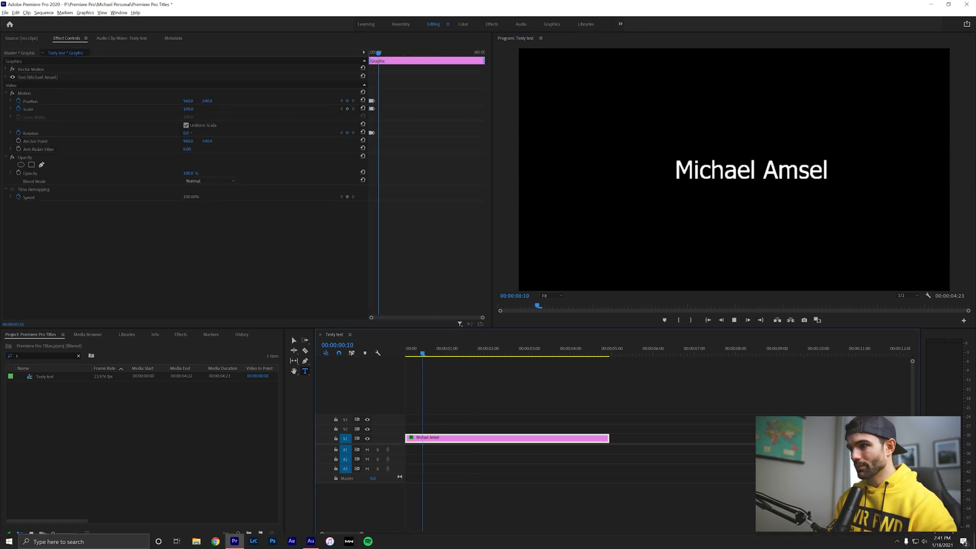
click(402, 354)
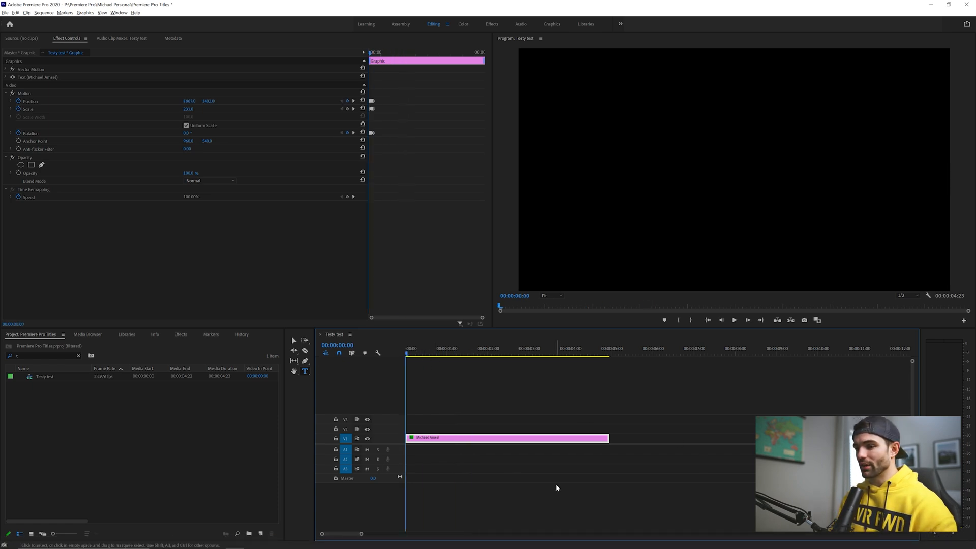
key(space)
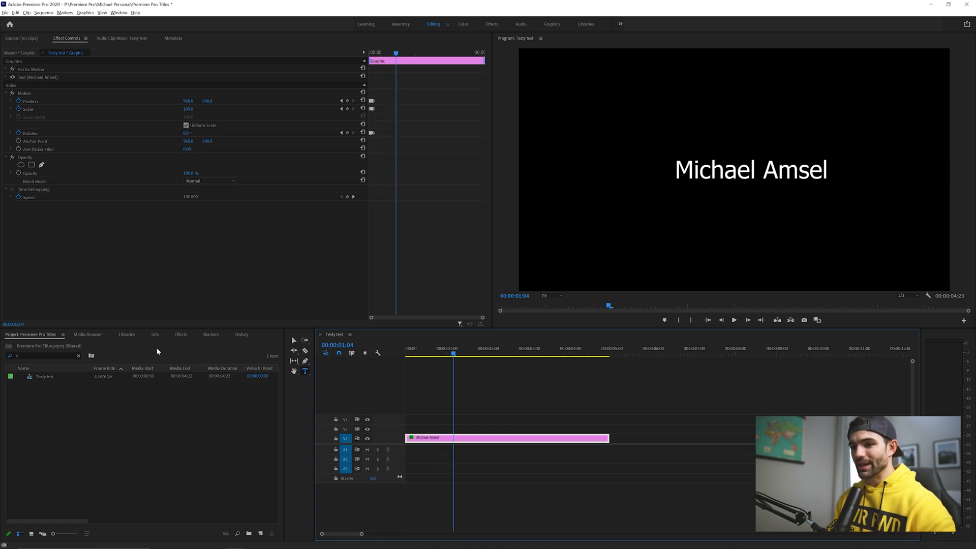
Step: Search the effects for Gaussian Blur and apply it to the title clip
click(185, 336)
click(39, 348)
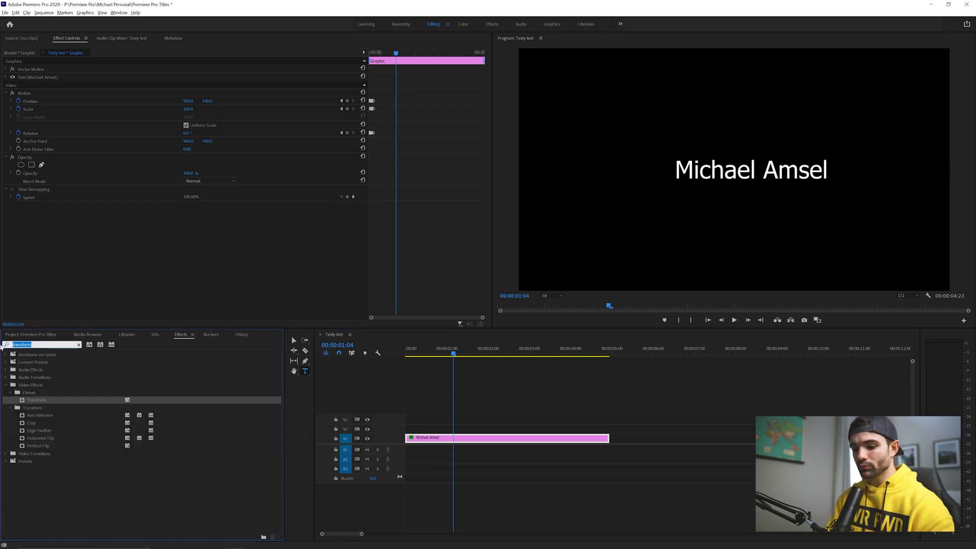
text(gaus)
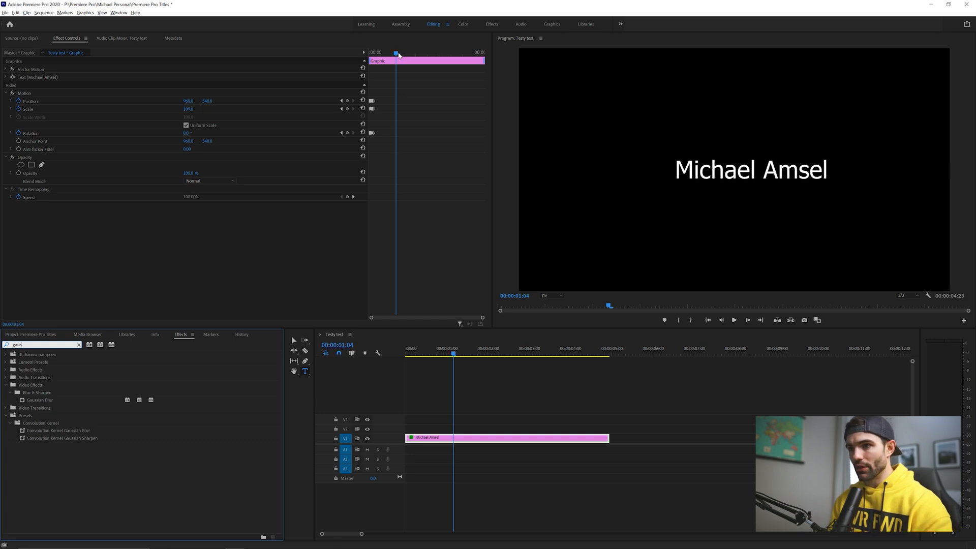
drag(397, 53, 377, 52)
click(341, 109)
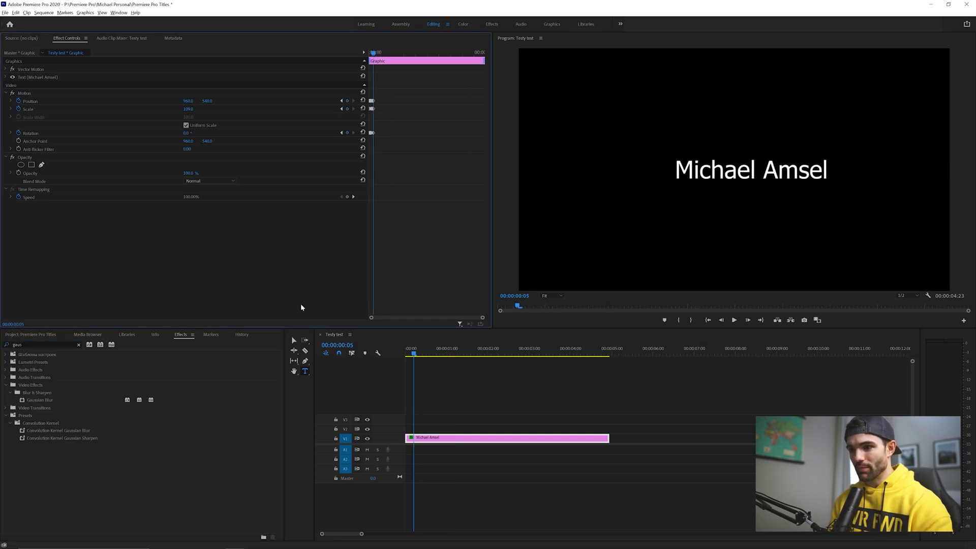
drag(40, 400, 426, 440)
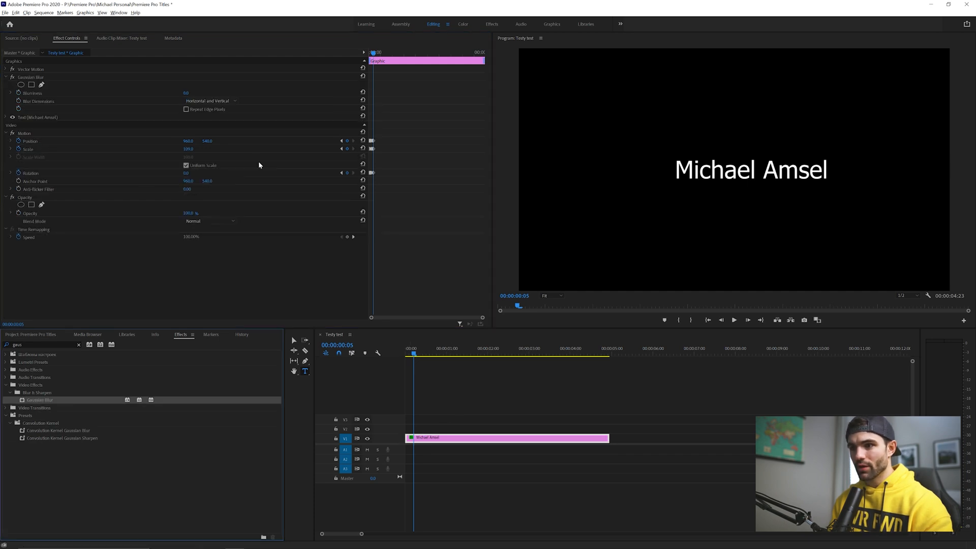
Step: Keyframe Blurriness at frame 5 and set it to 50 at the clip start
click(18, 93)
drag(415, 361, 406, 361)
click(185, 93)
text(50)
key(Return)
Step: Step through the opening frames to check the blur effect
drag(424, 348, 342, 364)
key(Right)
key(Right)
key(Right)
key(Right)
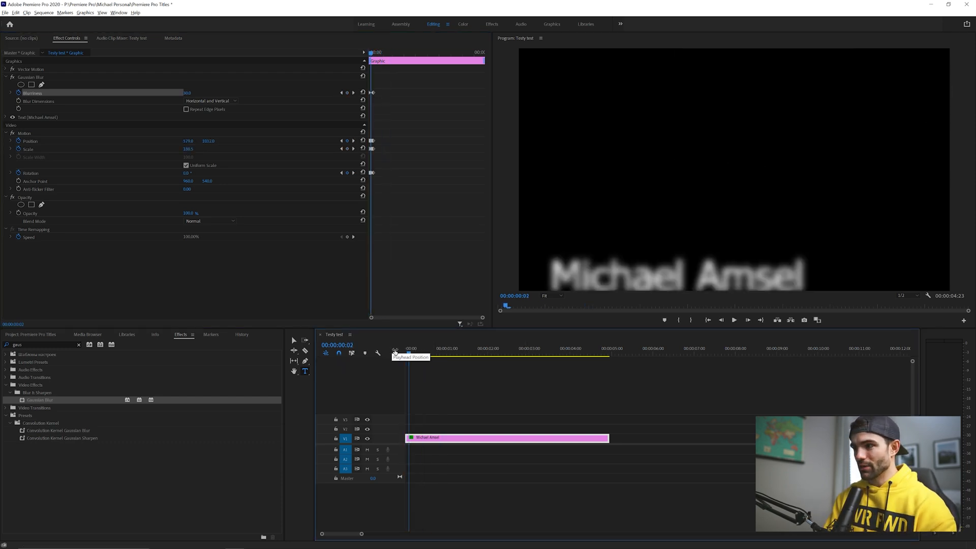
key(Right)
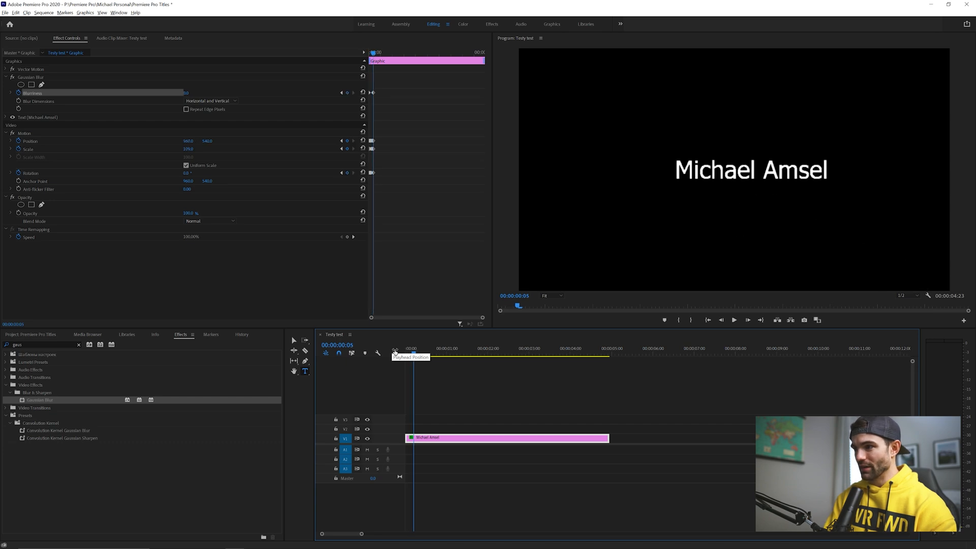
Step: A few frames before the sharp keyframe, set Blurriness to 30 and preview the animation
key(Left)
key(Left)
key(Left)
key(Left)
key(Left)
click(189, 94)
text(30)
key(Return)
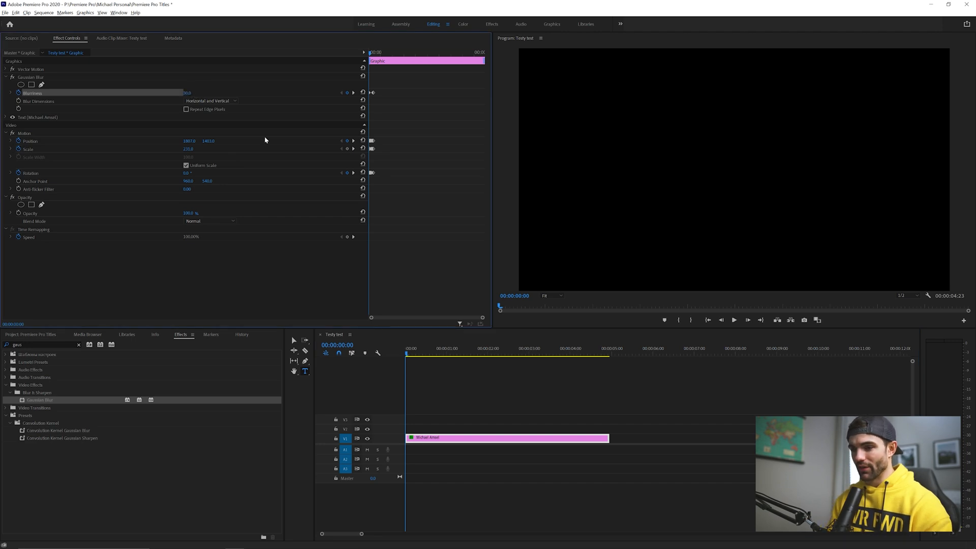
key(space)
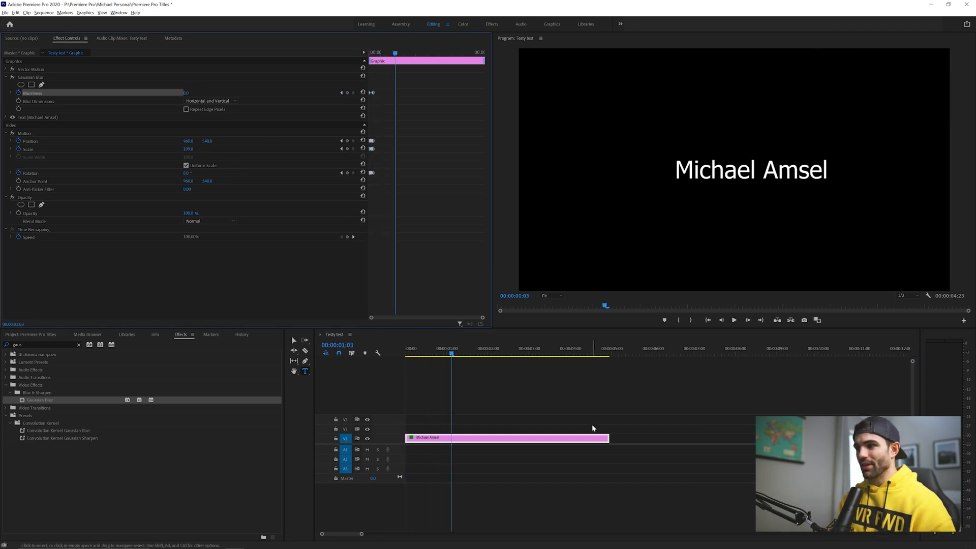